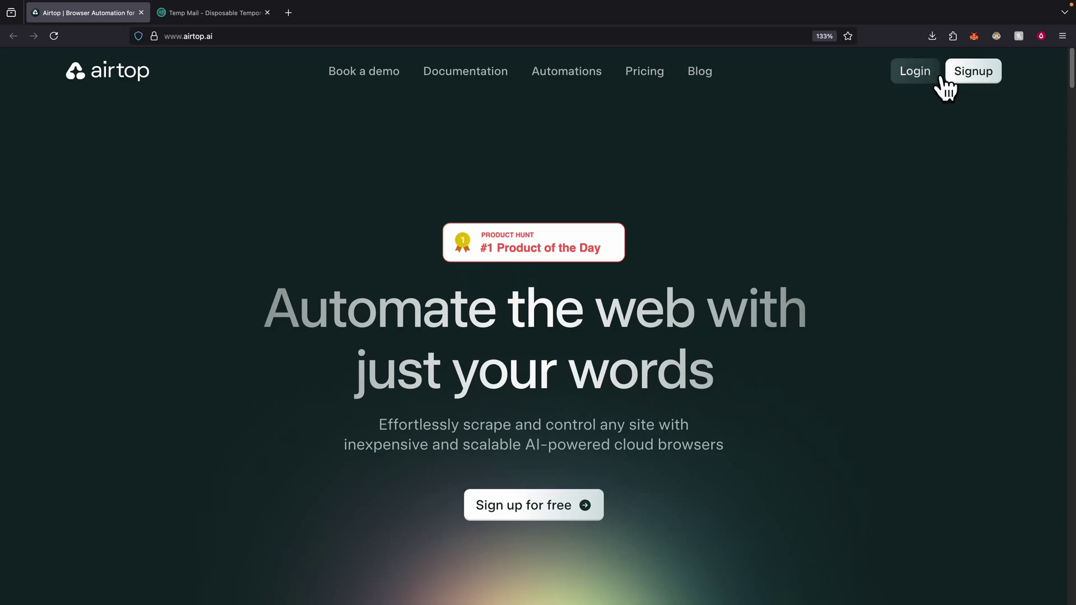
# Go from the Airtop homepage's signup to its API Playground and start a browser session on google.ca
pyautogui.click(970, 74)
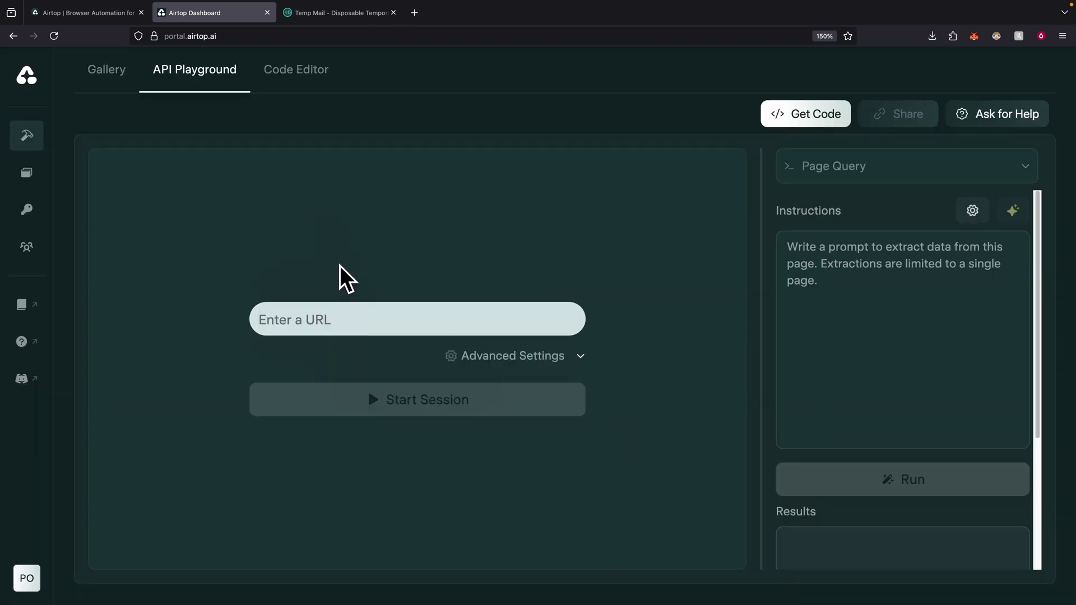
pyautogui.click(343, 329)
pyautogui.write('google.ca')
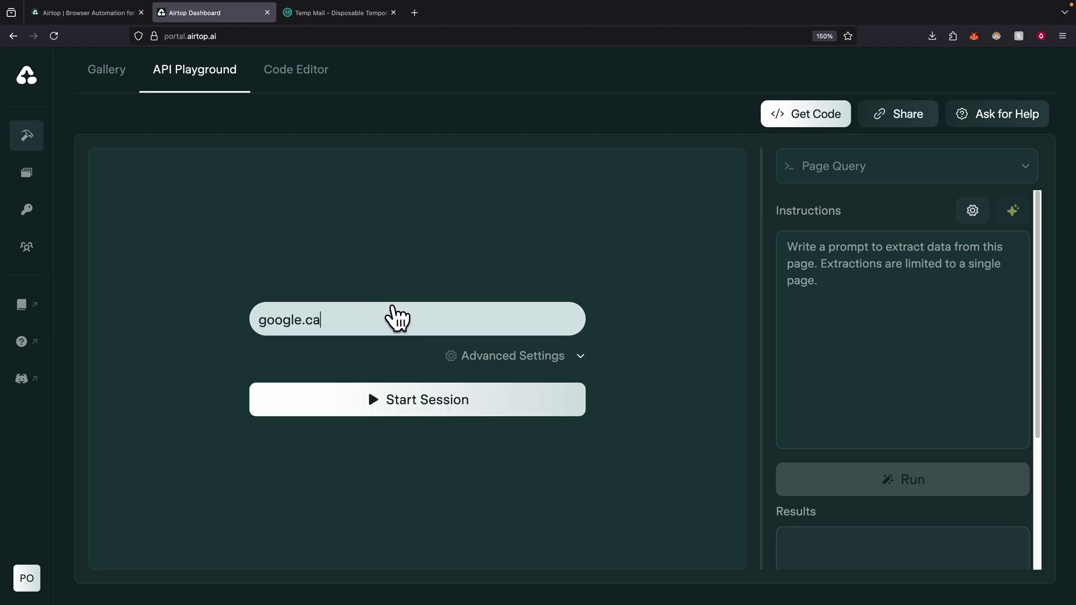
pyautogui.click(463, 411)
pyautogui.scroll(3, 869, 365)
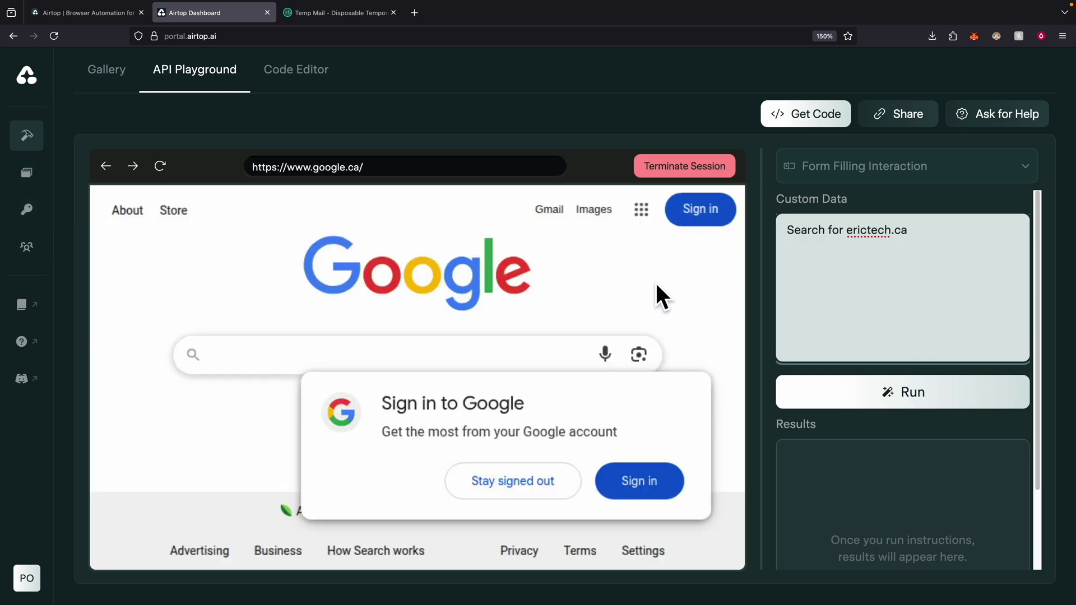
# Enter "search for erictech.ca" as the text for a Typing Page Interaction and run it in the session
pyautogui.scroll(-1, 869, 168)
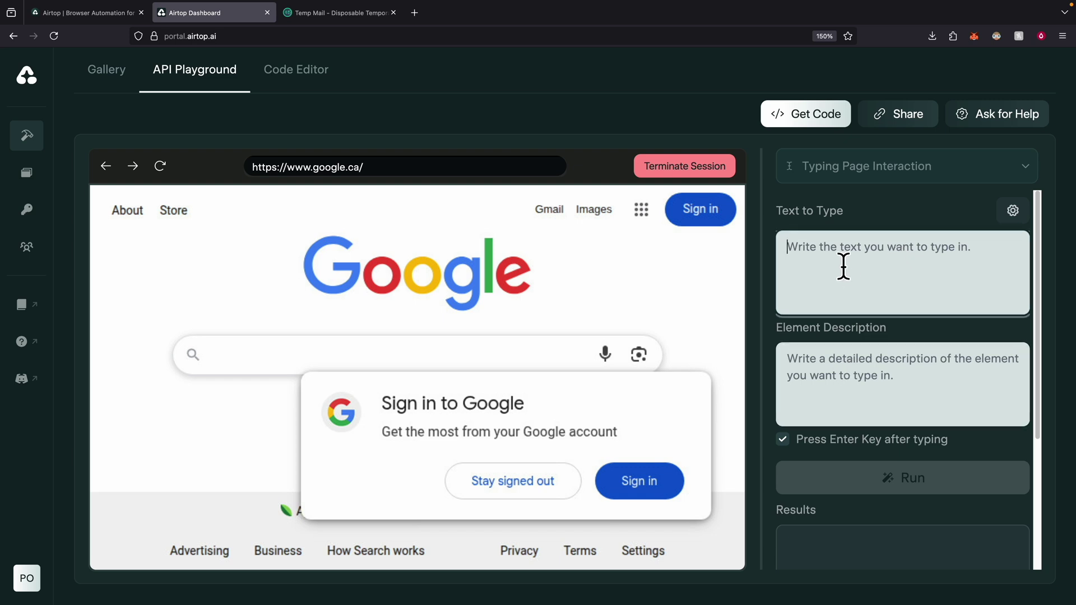
pyautogui.write('search for erictech.ca')
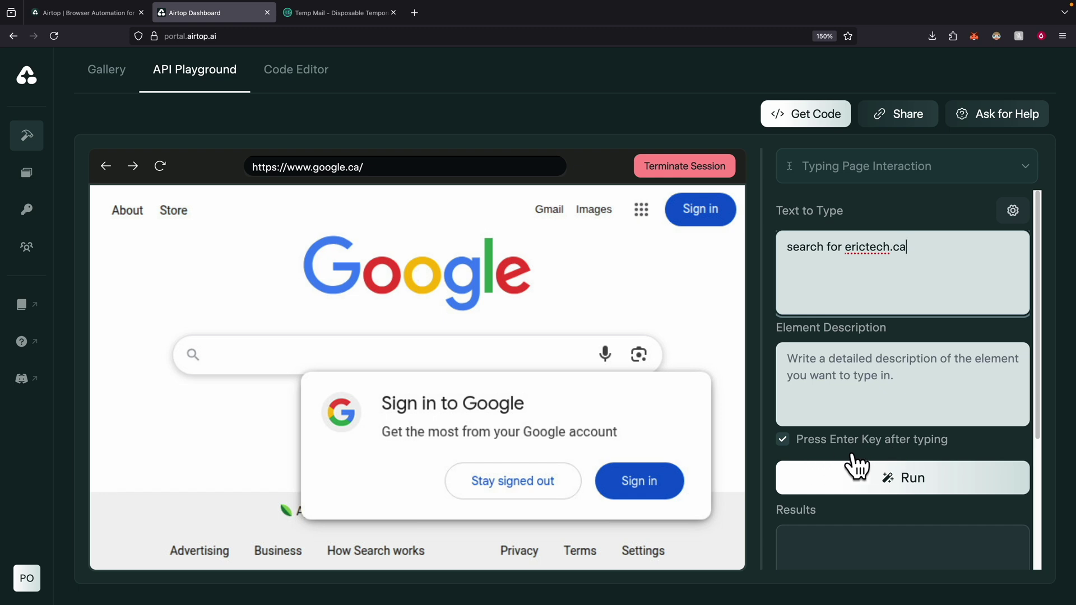
pyautogui.click(914, 477)
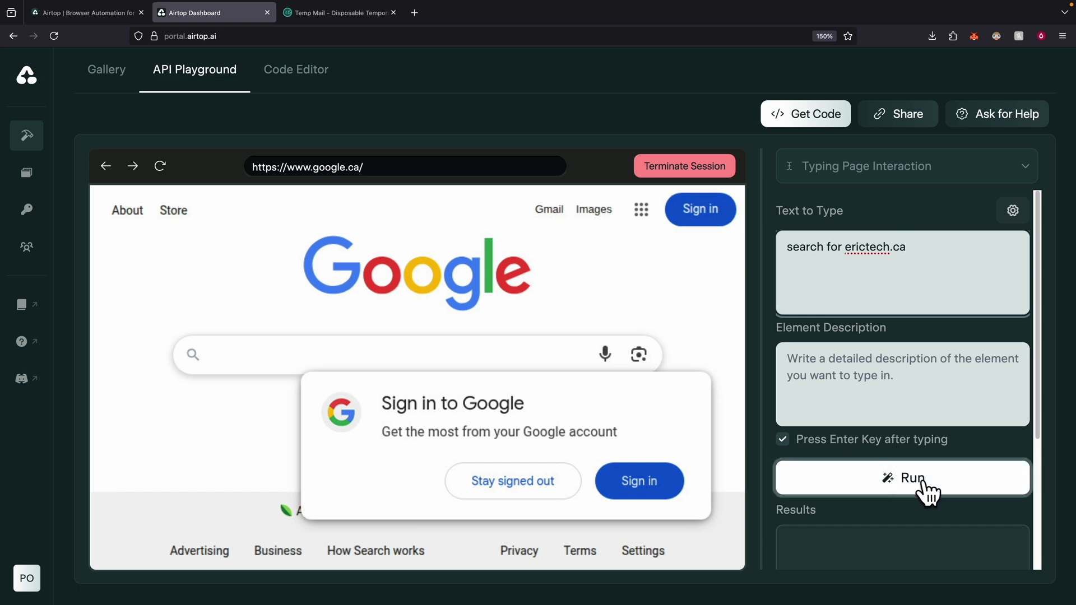
pyautogui.click(888, 477)
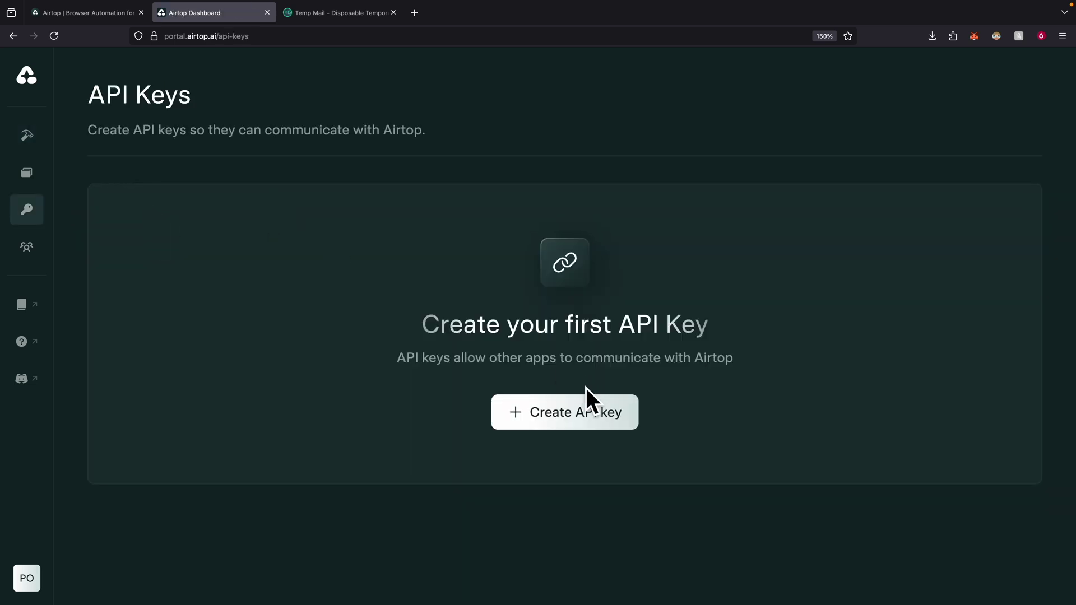
# Create a new Airtop API key named EricTechBrowserAgent
pyautogui.click(586, 398)
pyautogui.write('EricTechBrowserAgent')
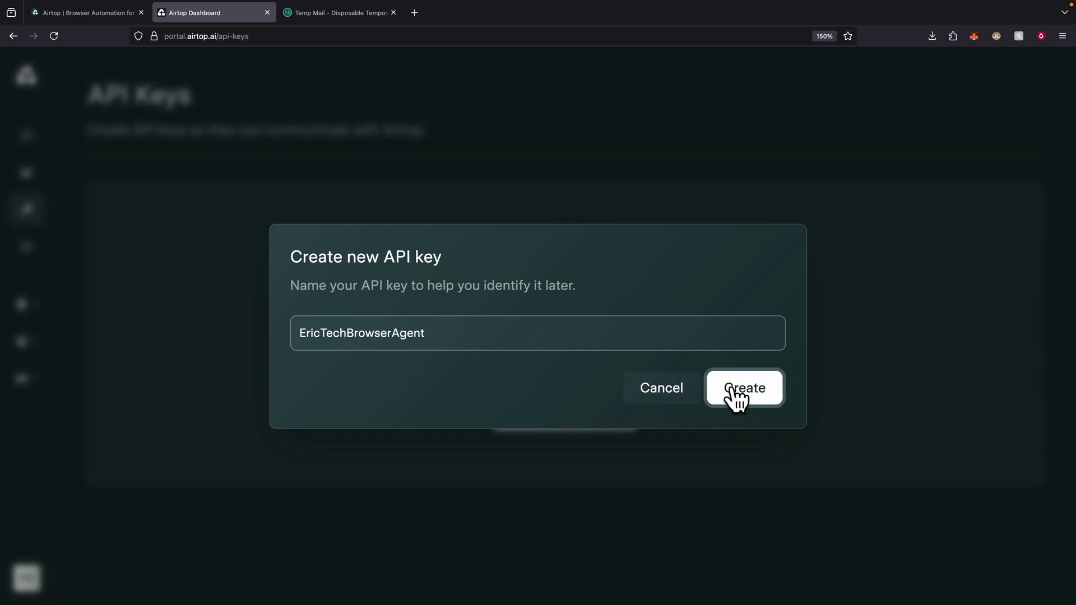
pyautogui.click(735, 399)
pyautogui.click(504, 334)
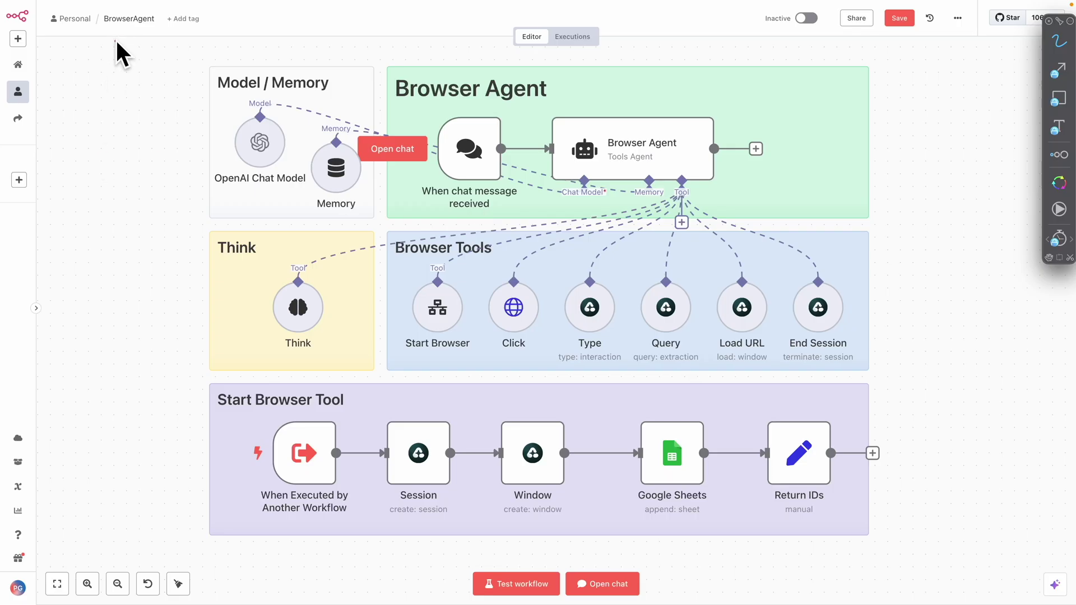
# Switch to the n8n BrowserAgent workflow and review the OpenAI Chat Model node's credential and model settings
pyautogui.moveTo(101, 43)
pyautogui.mouseDown()
pyautogui.moveTo(139, 7)
pyautogui.moveTo(132, 43)
pyautogui.moveTo(146, 31)
pyautogui.mouseUp()
pyautogui.moveTo(399, 104)
pyautogui.mouseDown()
pyautogui.moveTo(579, 99)
pyautogui.moveTo(532, 101)
pyautogui.mouseUp()
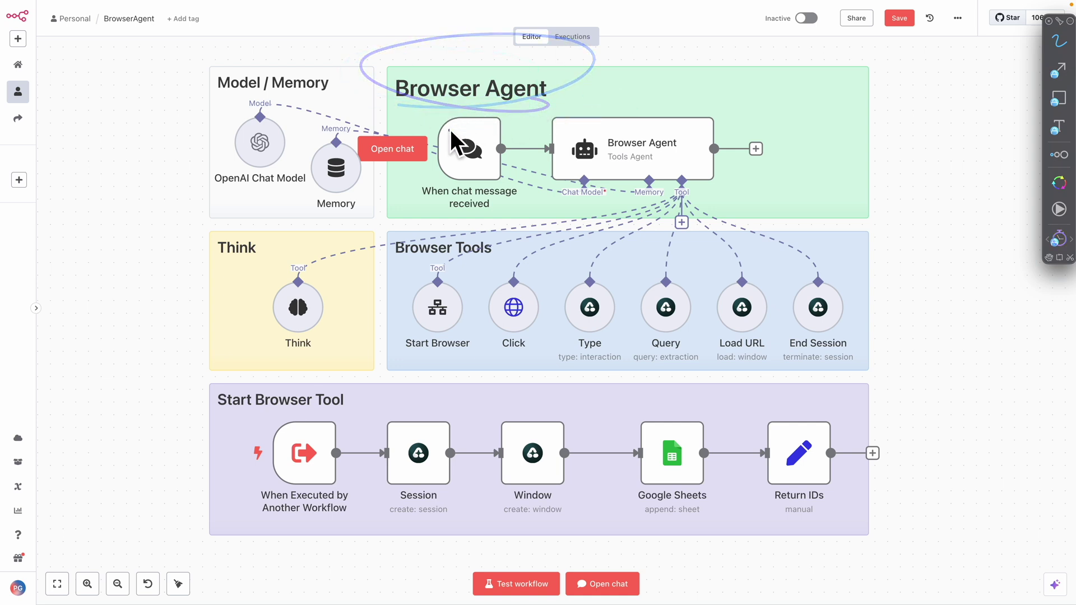
pyautogui.moveTo(425, 117)
pyautogui.mouseDown()
pyautogui.moveTo(519, 211)
pyautogui.moveTo(440, 101)
pyautogui.moveTo(464, 113)
pyautogui.moveTo(483, 220)
pyautogui.mouseUp()
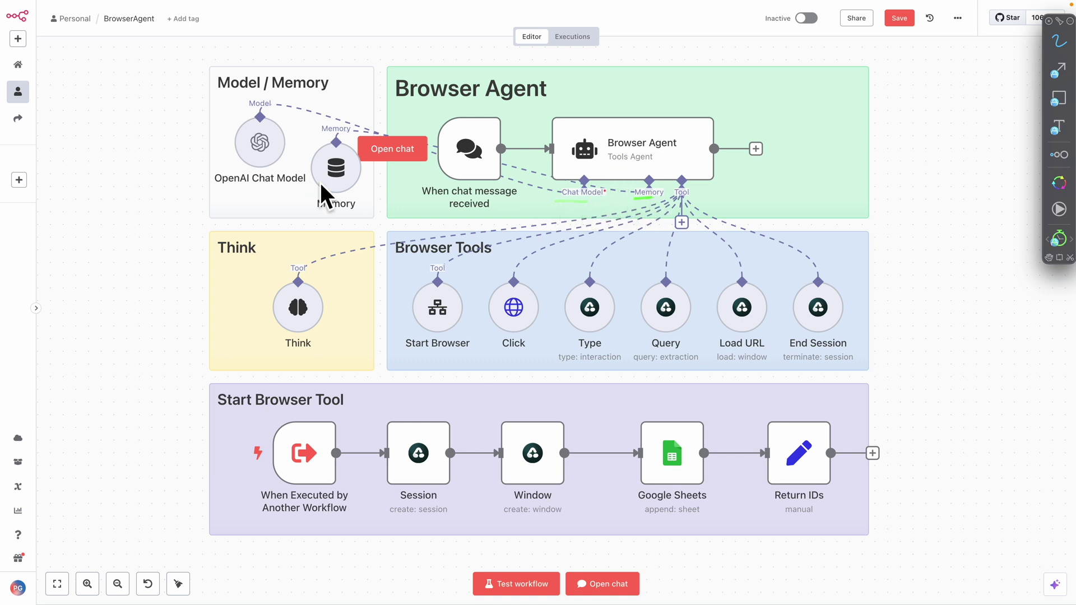
pyautogui.doubleClick(226, 188)
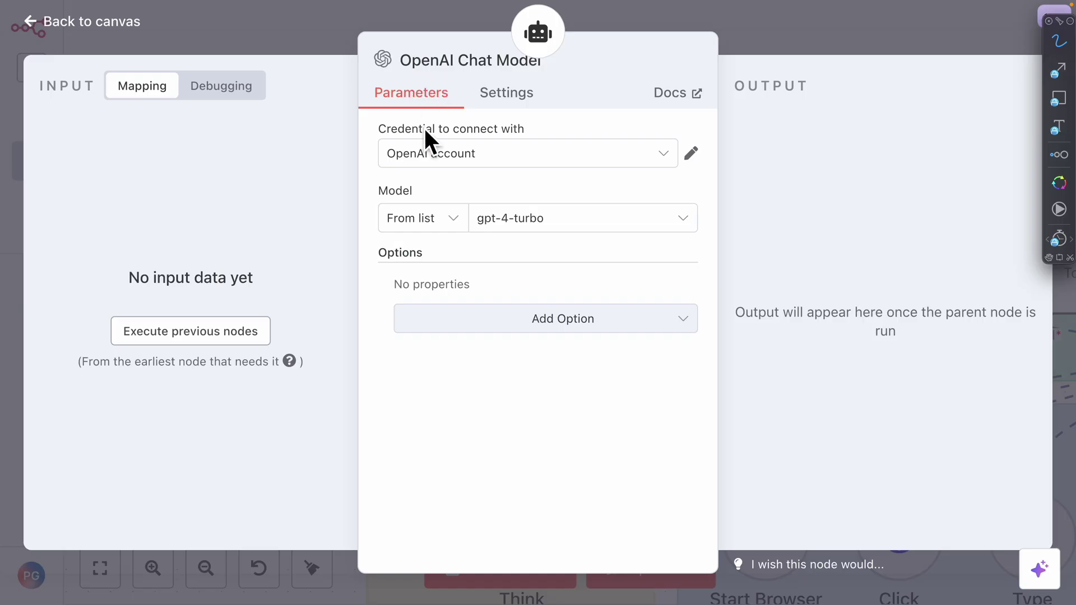
pyautogui.moveTo(503, 242); pyautogui.dragTo(560, 237)
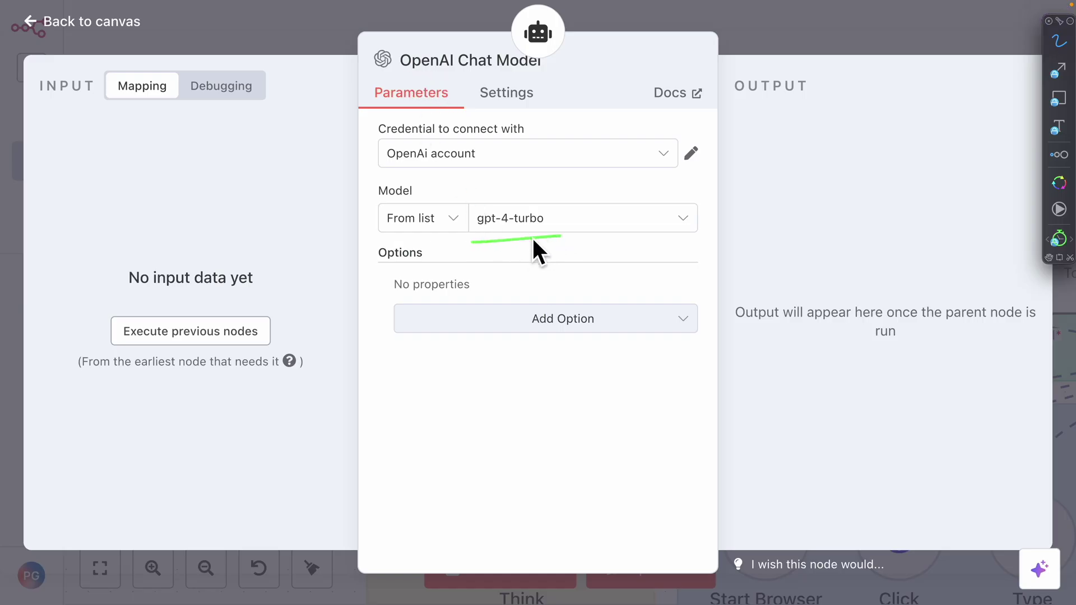
pyautogui.moveTo(474, 240); pyautogui.dragTo(469, 218)
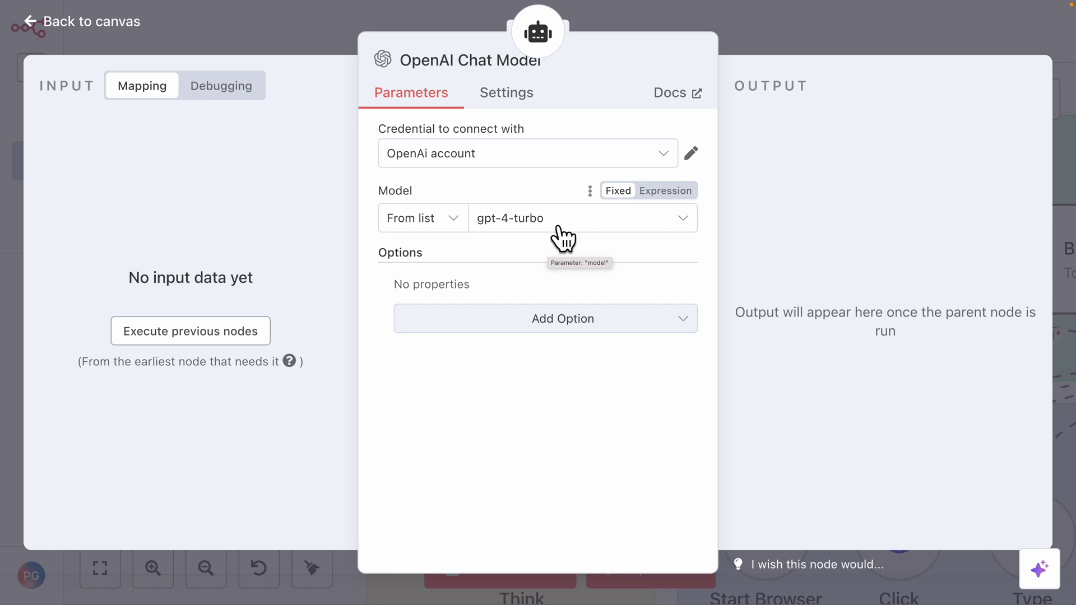
pyautogui.click(785, 16)
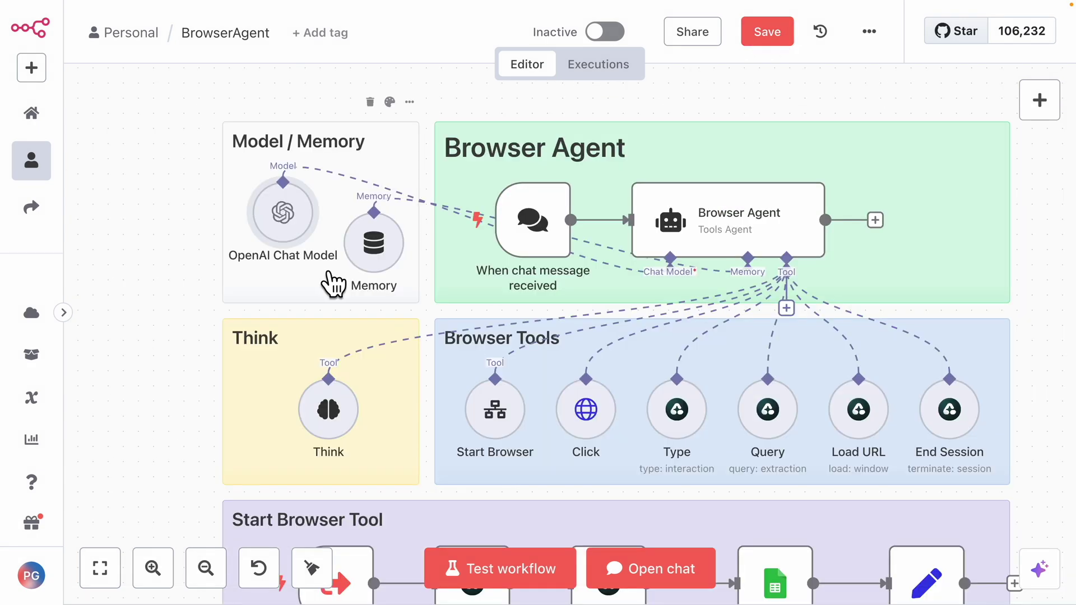
# Review the Memory node's session ID and context window length settings, leaving them as they are
pyautogui.click(371, 260)
pyautogui.doubleClick(372, 261)
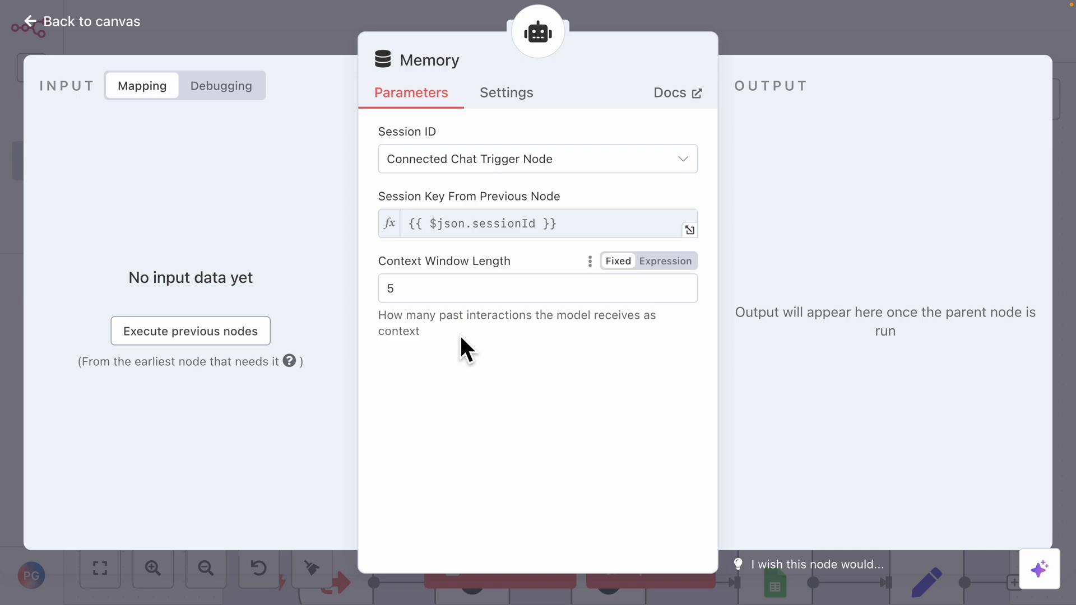
pyautogui.press('Escape')
# Examine the Think and Browser Tools sections, and open the interaction type list in Airtop's API Playground for comparison
pyautogui.moveTo(220, 351)
pyautogui.mouseDown()
pyautogui.moveTo(258, 351)
pyautogui.moveTo(261, 445)
pyautogui.mouseUp()
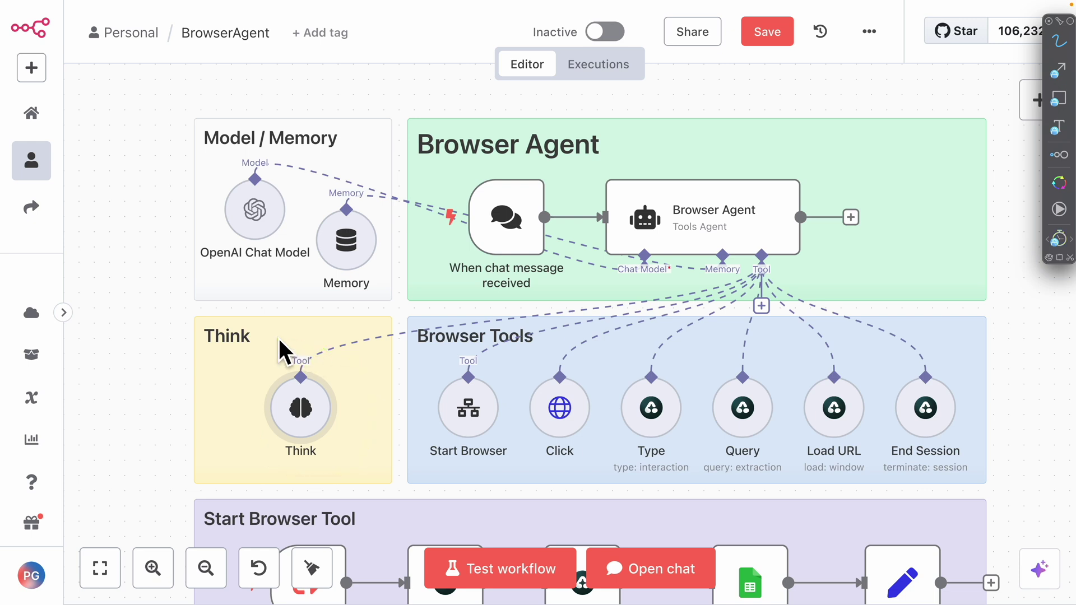
pyautogui.moveTo(511, 303)
pyautogui.mouseDown()
pyautogui.moveTo(422, 315)
pyautogui.moveTo(513, 311)
pyautogui.mouseUp()
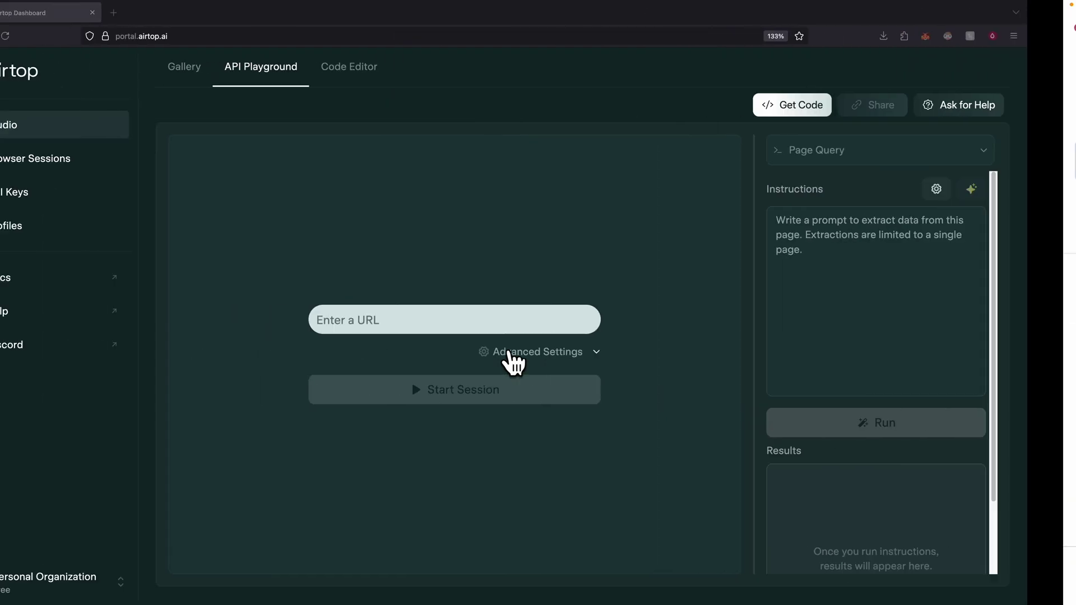
pyautogui.click(841, 155)
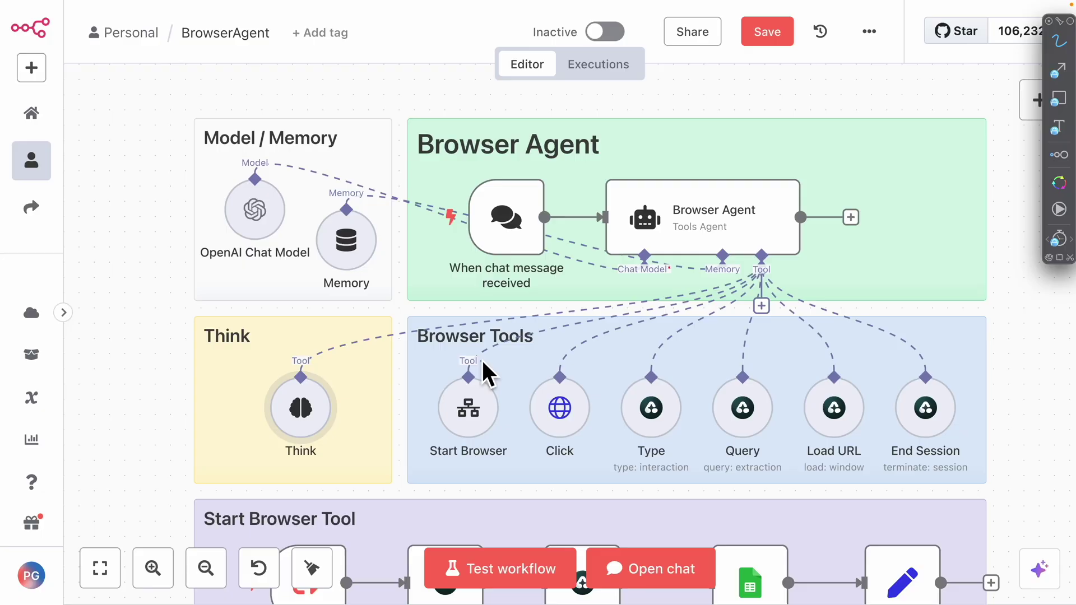
pyautogui.moveTo(455, 357)
pyautogui.mouseDown()
pyautogui.moveTo(905, 392)
pyautogui.moveTo(414, 362)
pyautogui.mouseUp()
pyautogui.moveTo(527, 344)
pyautogui.mouseDown()
pyautogui.moveTo(583, 476)
pyautogui.moveTo(644, 372)
pyautogui.moveTo(481, 379)
pyautogui.mouseUp()
pyautogui.moveTo(609, 436); pyautogui.dragTo(490, 358)
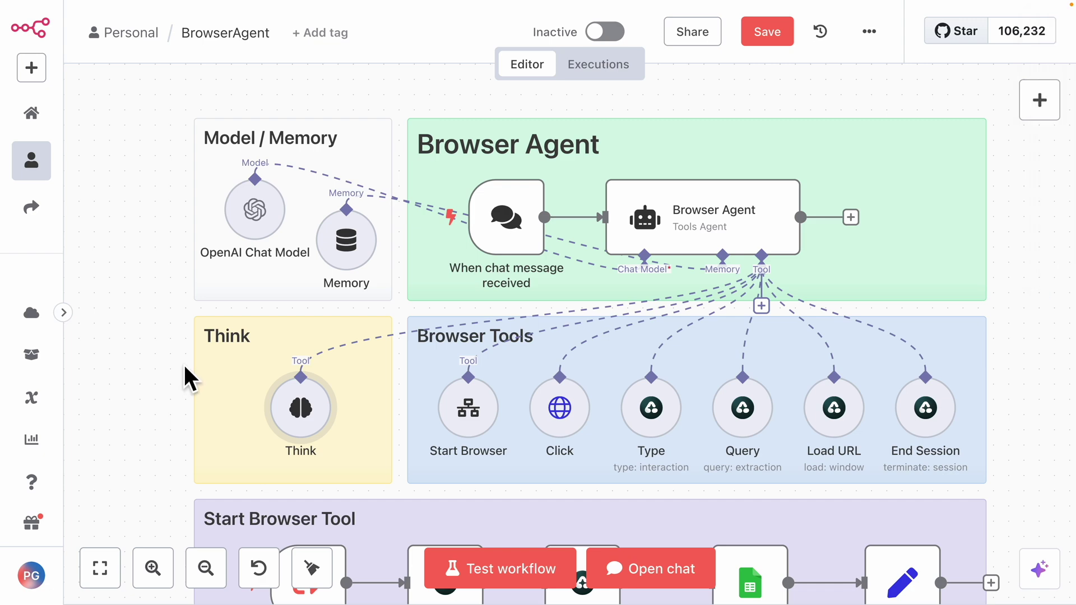
# Examine the Start Browser tool and the node sequence of the Start Browser Tool sub-workflow
pyautogui.scroll(-5, 183, 366)
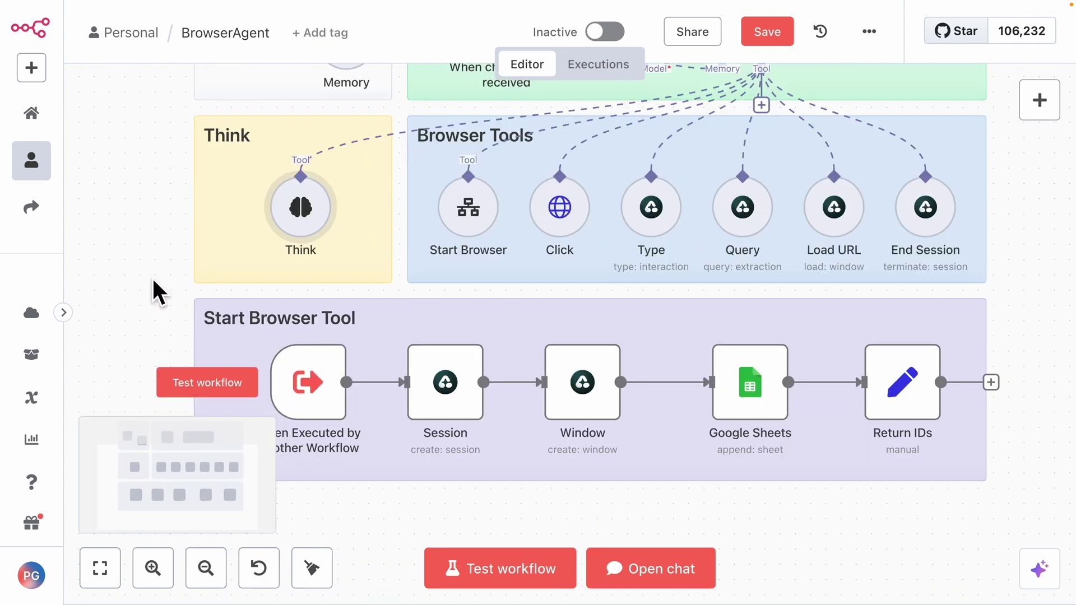
pyautogui.scroll(3, 149, 281)
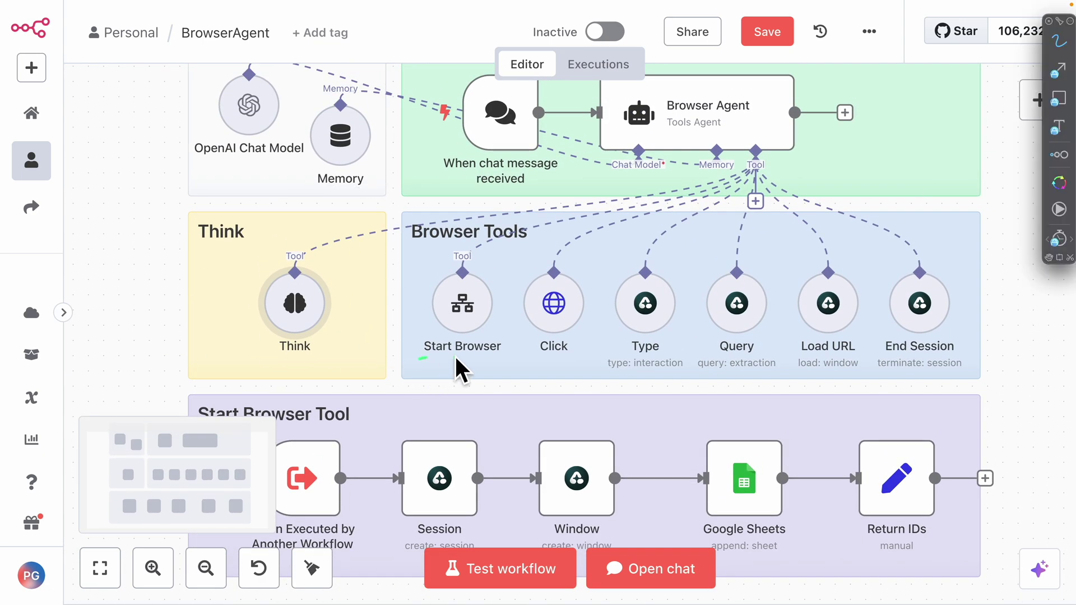
pyautogui.moveTo(446, 360); pyautogui.dragTo(444, 352)
pyautogui.scroll(2, 476, 151)
pyautogui.moveTo(461, 244)
pyautogui.mouseDown()
pyautogui.moveTo(555, 120)
pyautogui.moveTo(562, 180)
pyautogui.mouseUp()
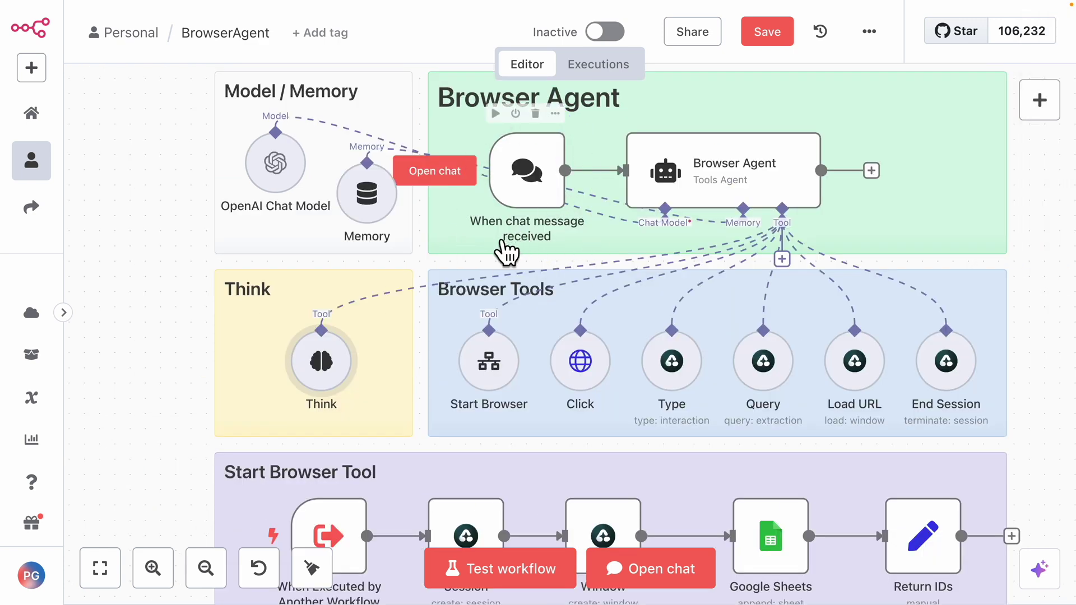
pyautogui.moveTo(446, 291)
pyautogui.mouseDown()
pyautogui.moveTo(442, 423)
pyautogui.moveTo(538, 315)
pyautogui.moveTo(459, 305)
pyautogui.mouseUp()
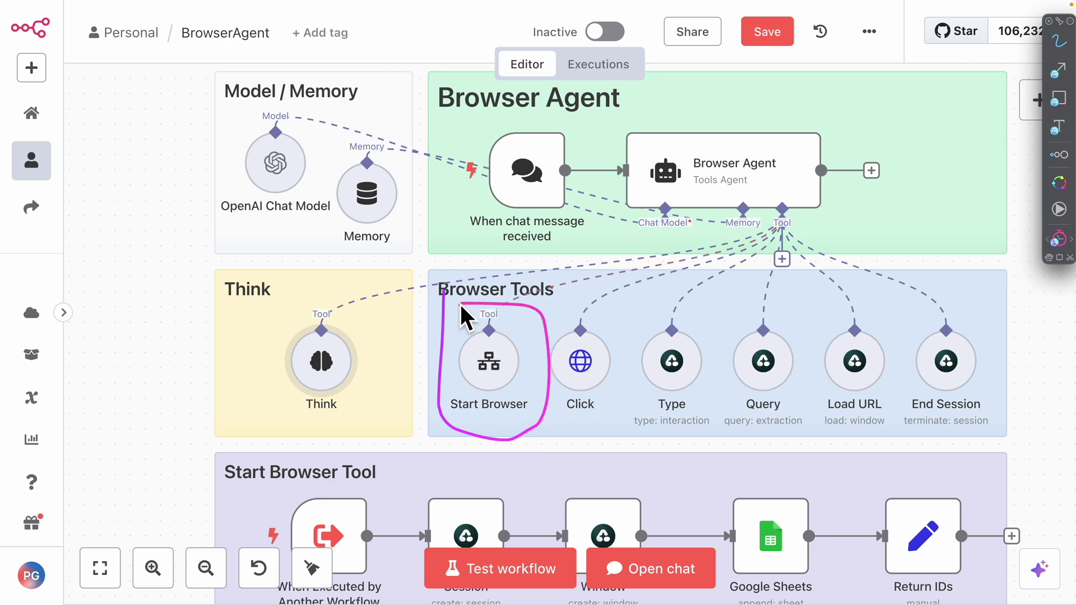
pyautogui.scroll(-3, 449, 281)
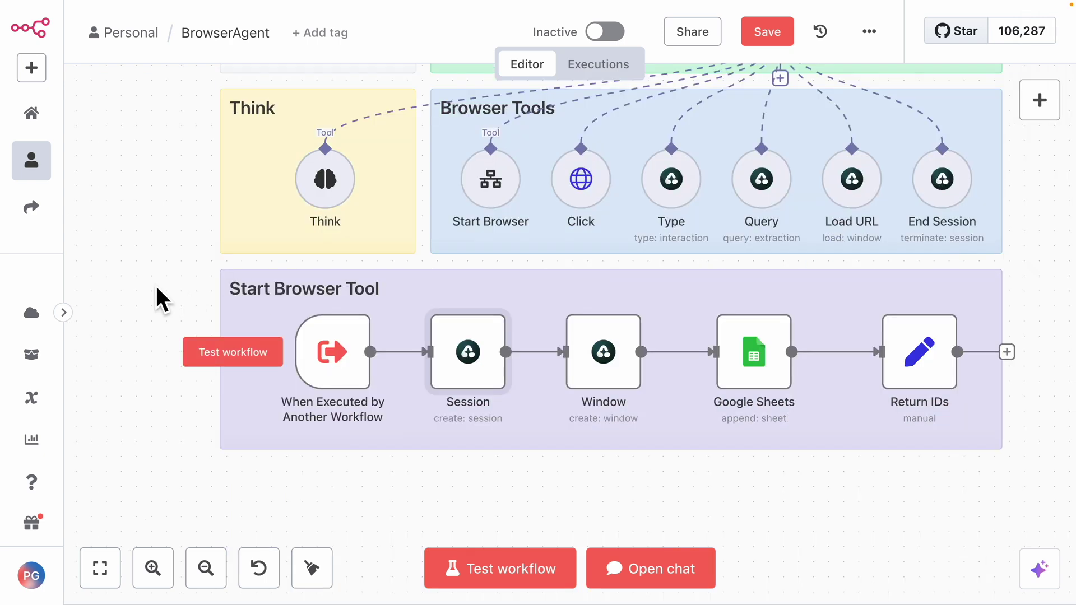
pyautogui.scroll(1, 138, 321)
pyautogui.hscroll(3, 284, 288)
pyautogui.scroll(-1, 284, 288)
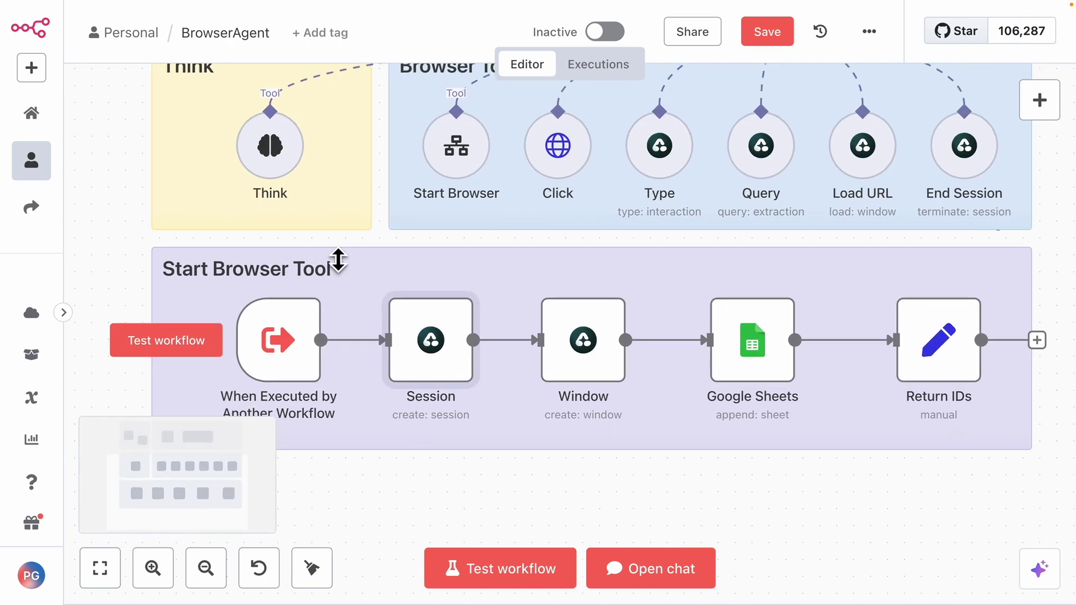
# Review the input schema fields of the When Executed by Another Workflow trigger and return to the canvas
pyautogui.doubleClick(257, 351)
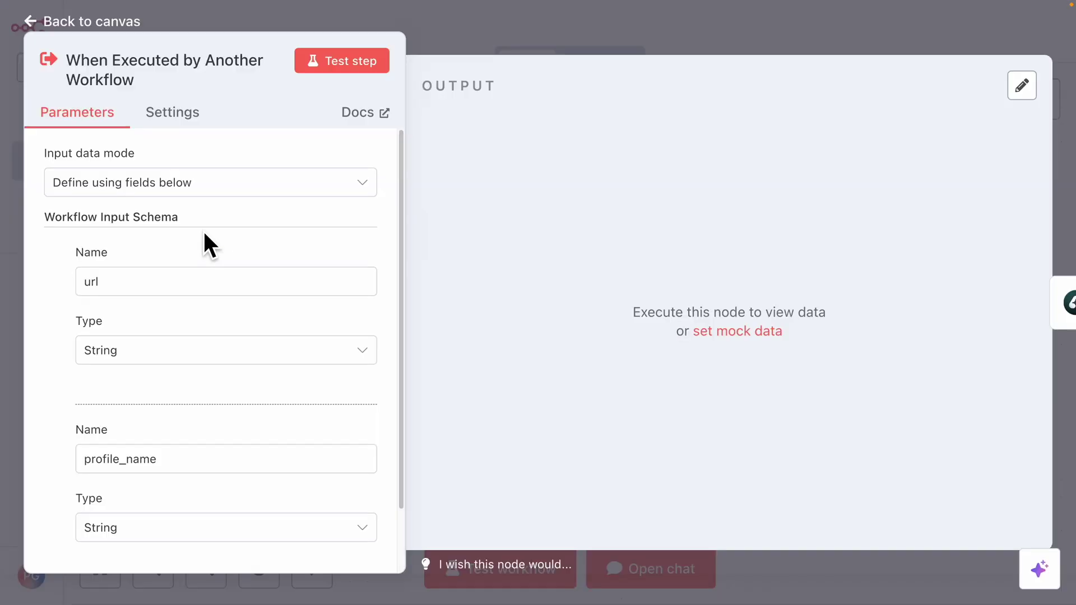
pyautogui.scroll(-1, 142, 285)
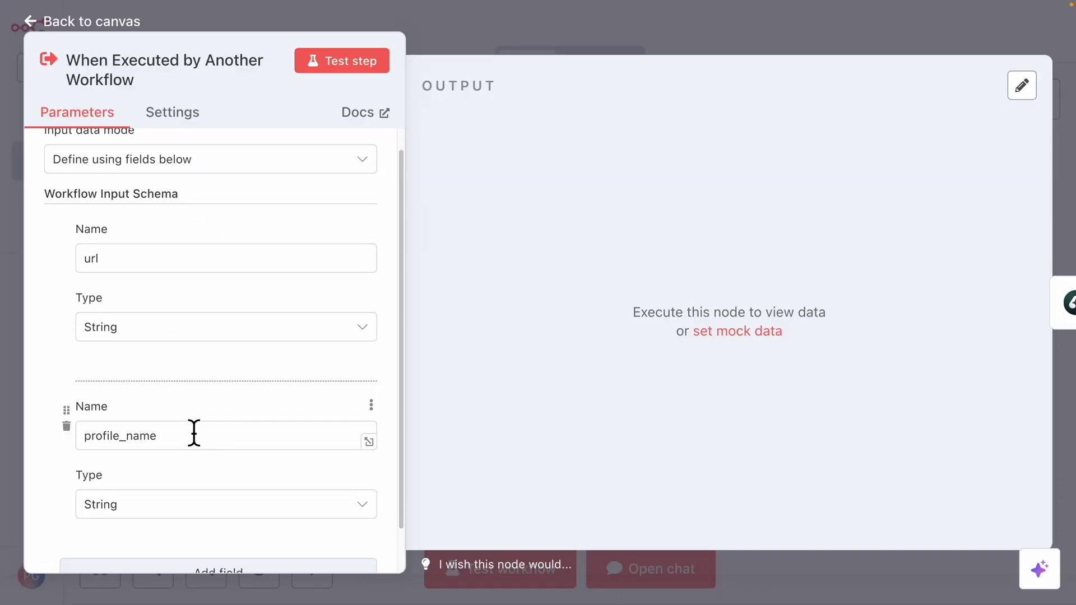
pyautogui.click(532, 48)
pyautogui.moveTo(426, 345)
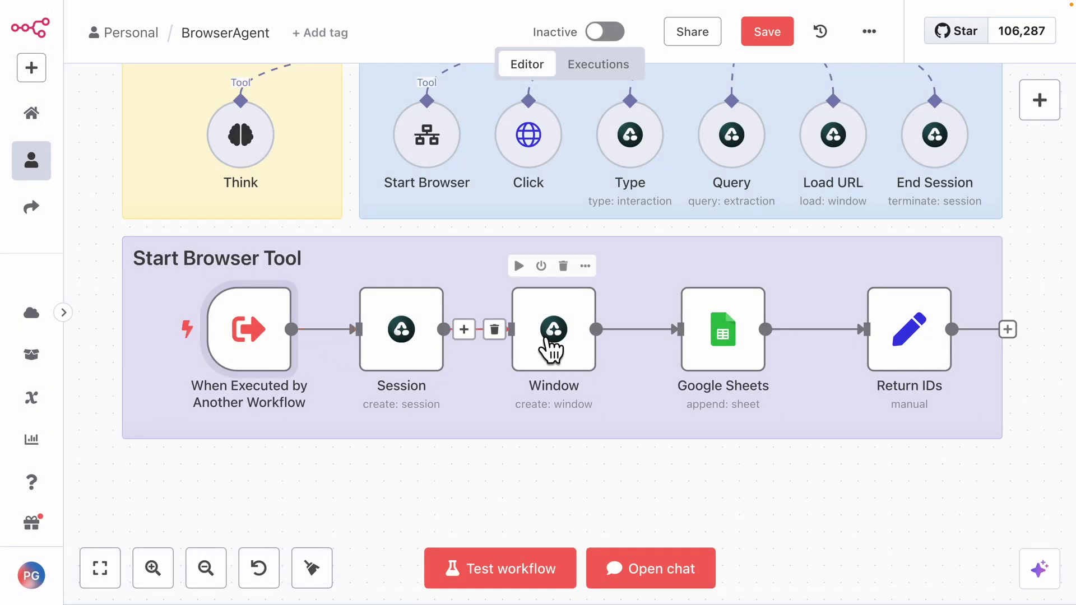
# Review the Google Sheets node's document, sheet and column mappings in the Start Browser Tool sub-workflow, then close it
pyautogui.moveTo(690, 445); pyautogui.dragTo(581, 429)
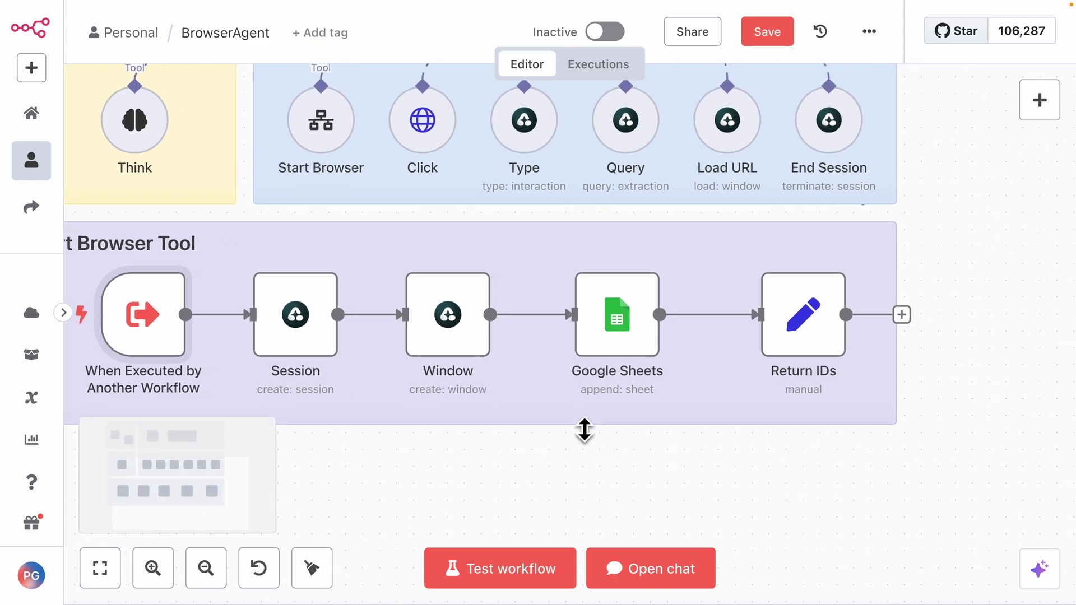
pyautogui.moveTo(617, 334)
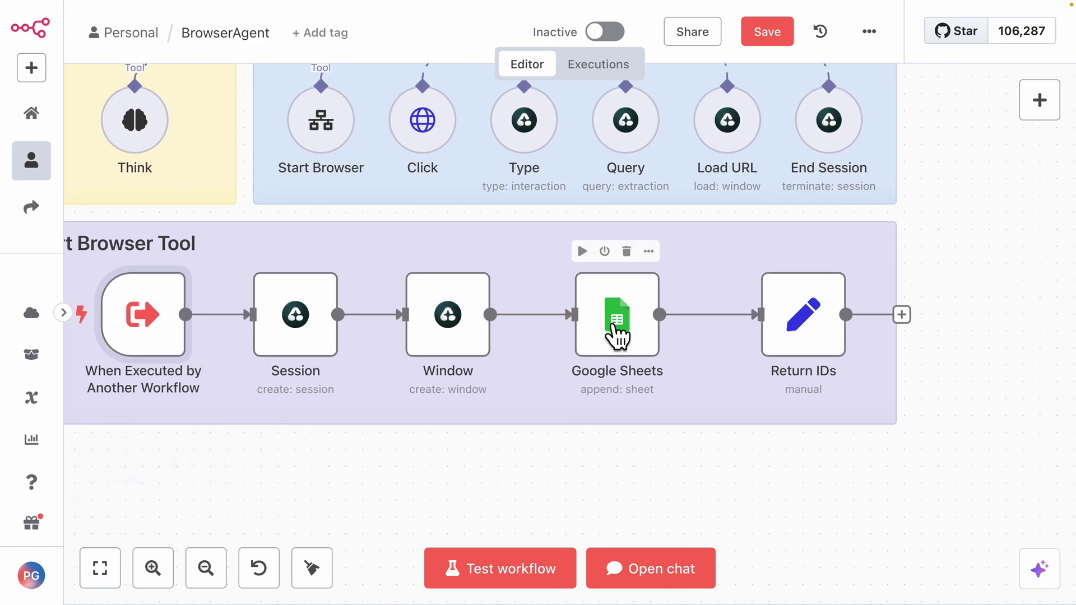
pyautogui.doubleClick(617, 333)
pyautogui.scroll(-1, 517, 343)
pyautogui.scroll(-3, 516, 344)
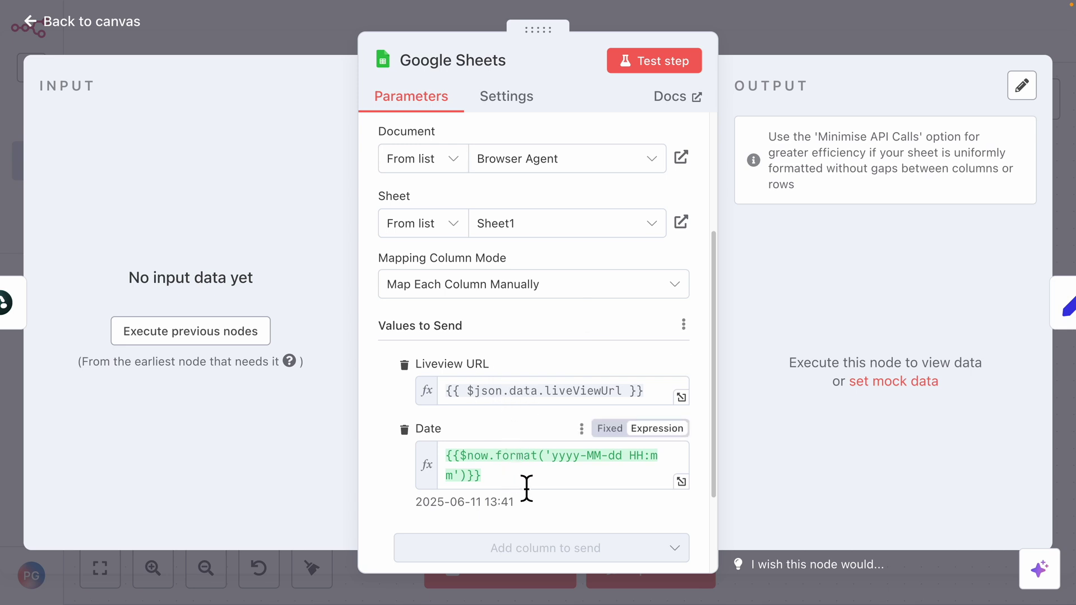
pyautogui.click(742, 22)
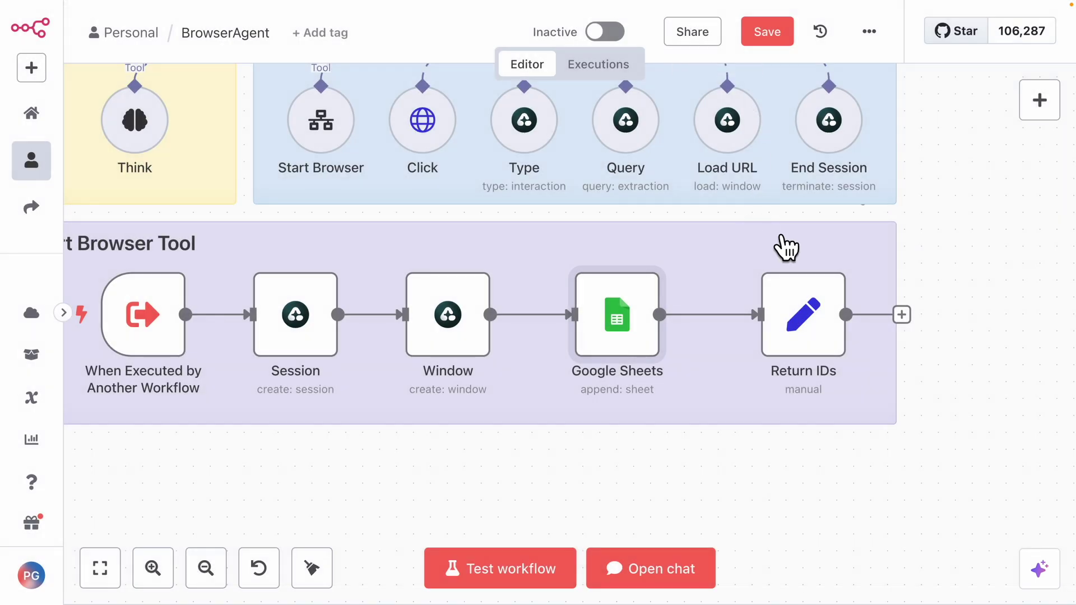
pyautogui.moveTo(731, 328)
pyautogui.scroll(-3, 725, 384)
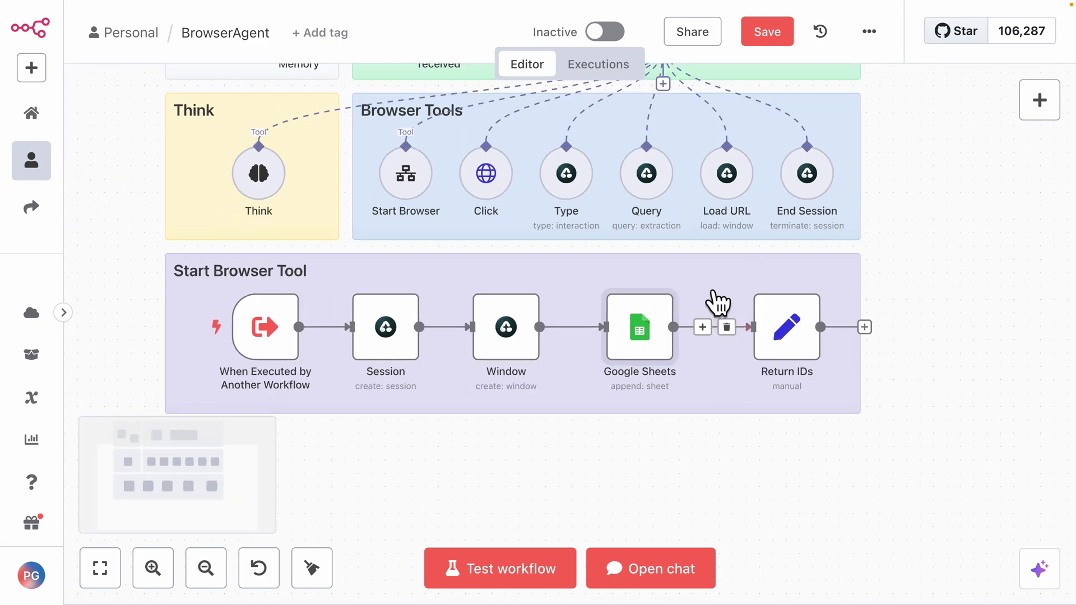
pyautogui.scroll(2, 727, 310)
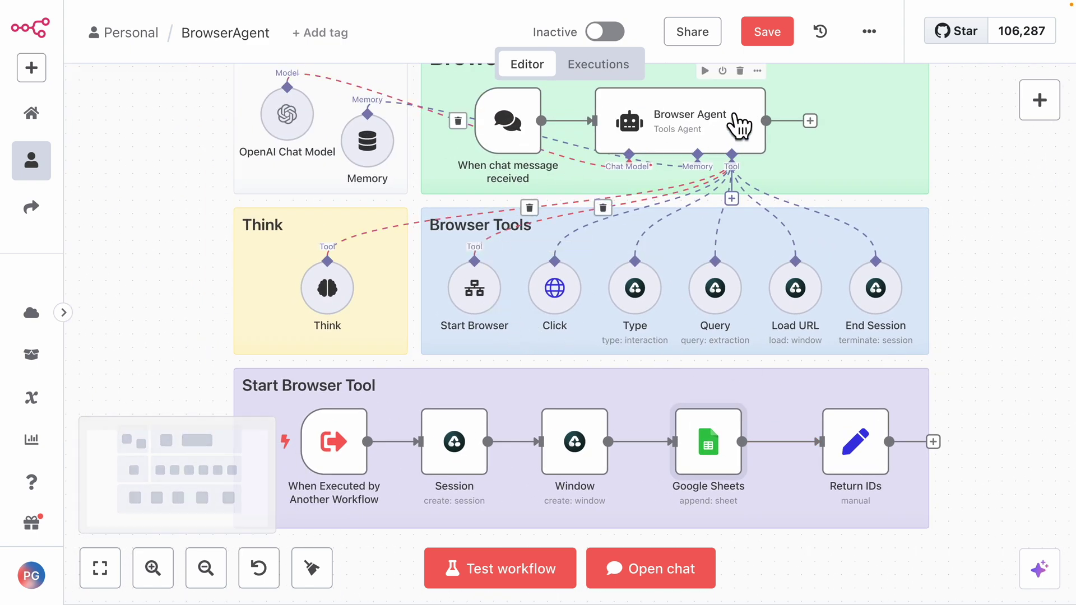
# Examine the recorded Liveview URLs and dates in the Browser Agent Google Sheet
pyautogui.scroll(1, 840, 202)
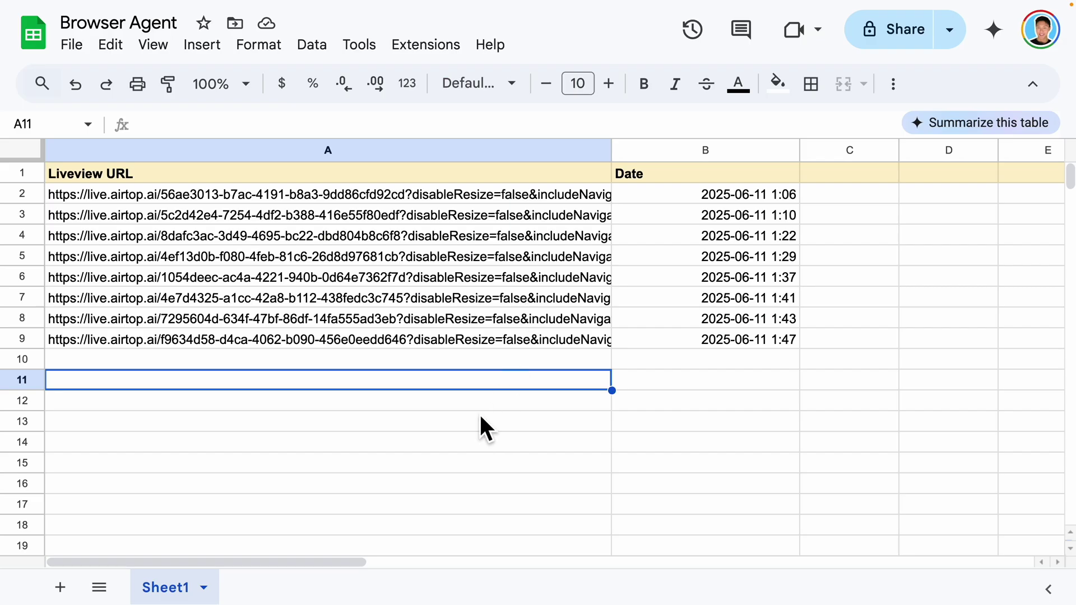
pyautogui.click(479, 420)
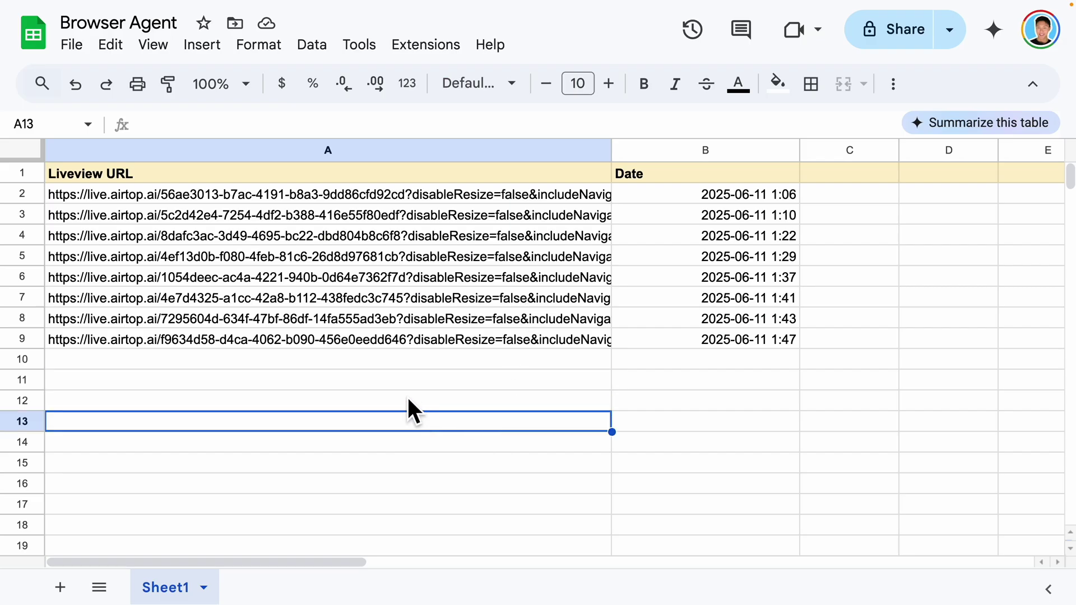
pyautogui.hotkey('ctrl', '+')
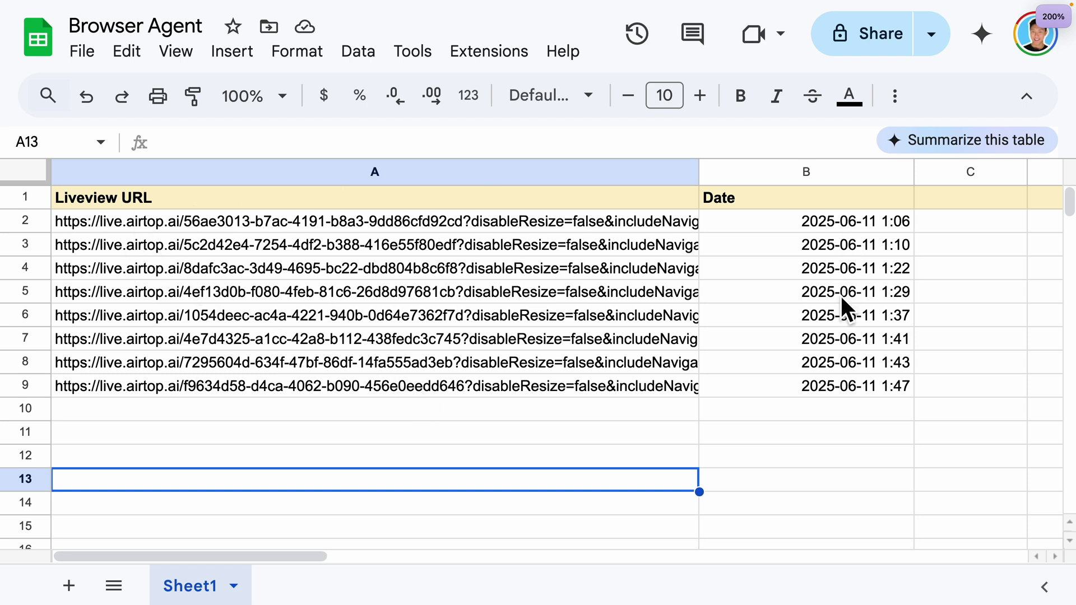
pyautogui.moveTo(238, 218); pyautogui.dragTo(241, 363)
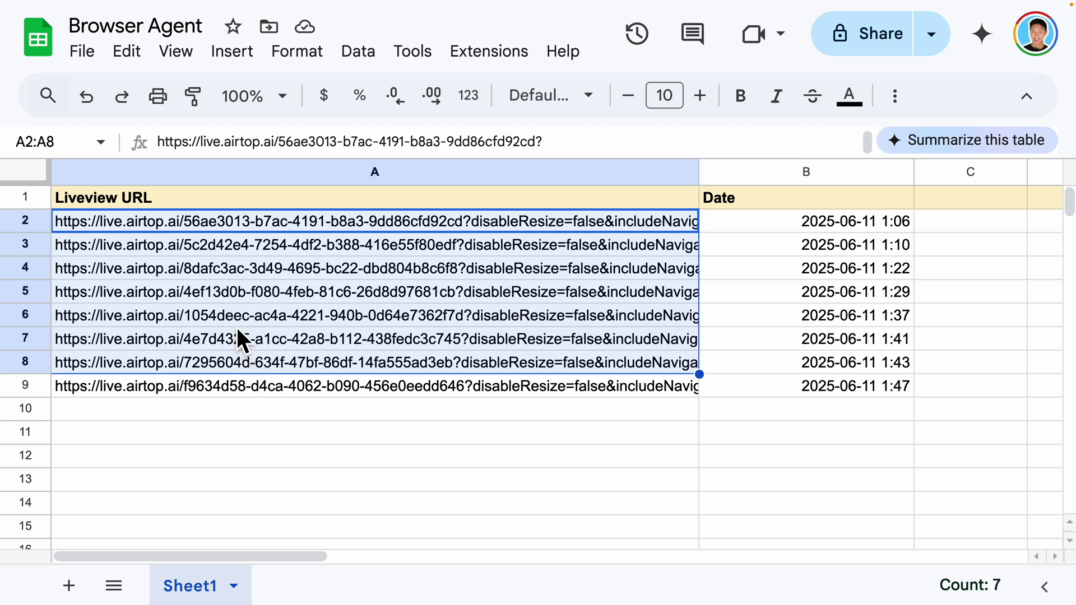
pyautogui.click(313, 442)
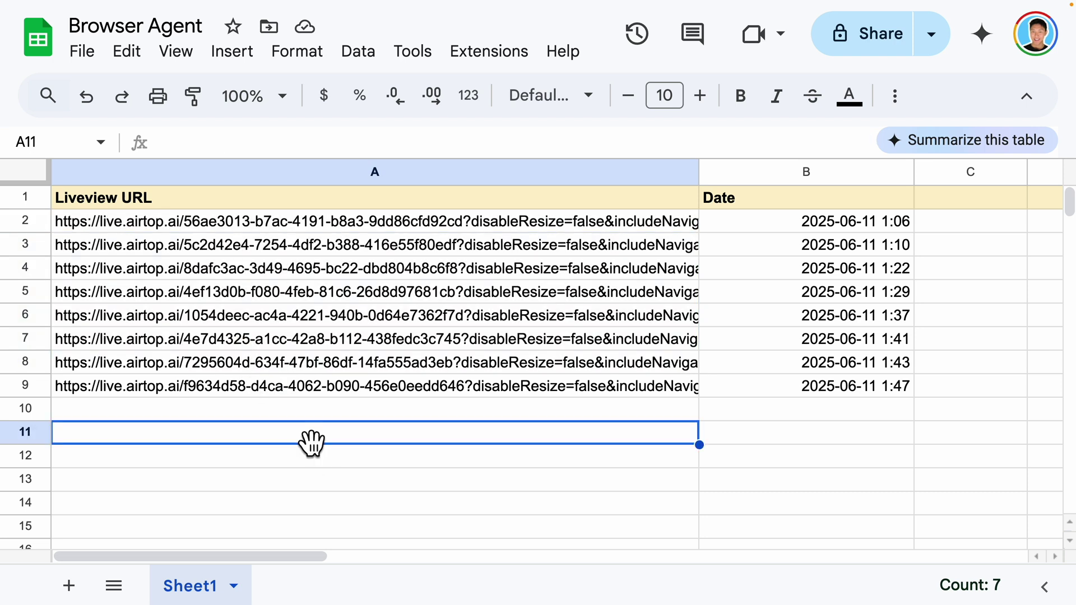
pyautogui.moveTo(247, 224); pyautogui.dragTo(268, 392)
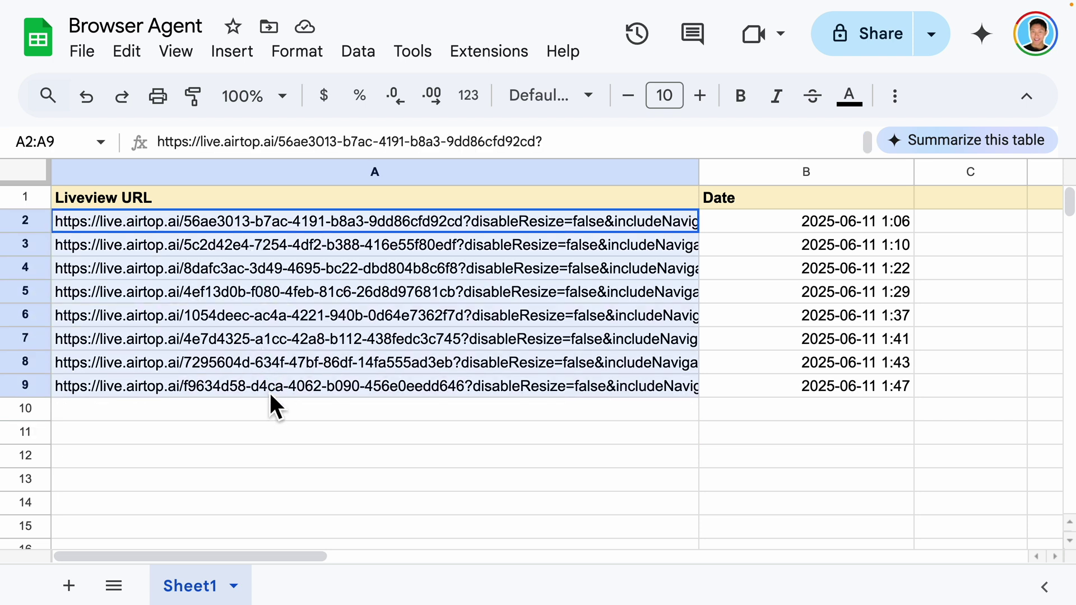
pyautogui.click(143, 416)
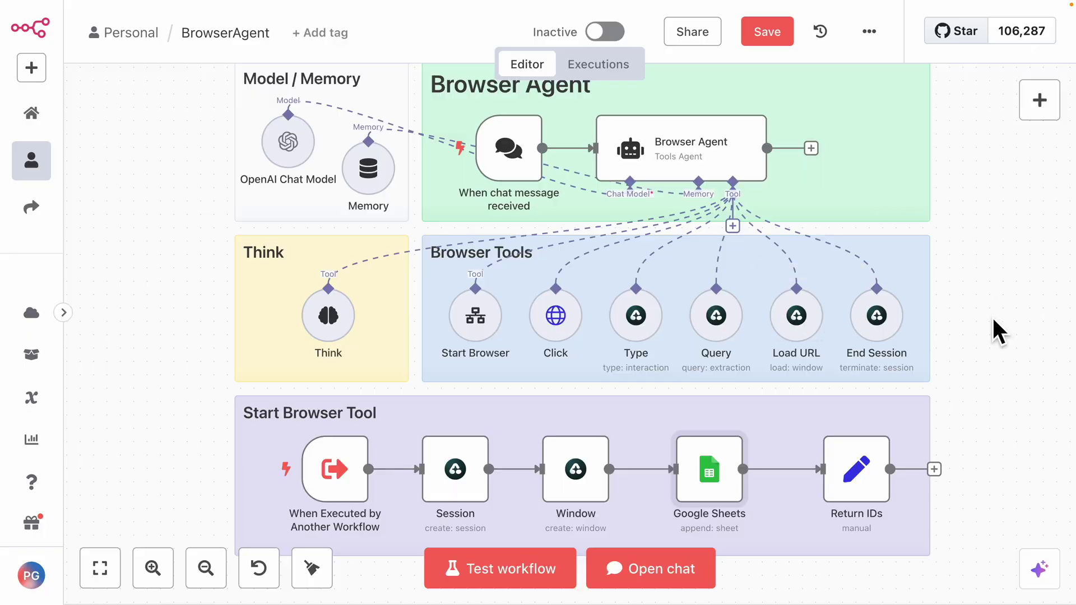
# Send the workflow chat message "Find me an air purifier that has the highest ratings from home depot canada"
pyautogui.click(662, 577)
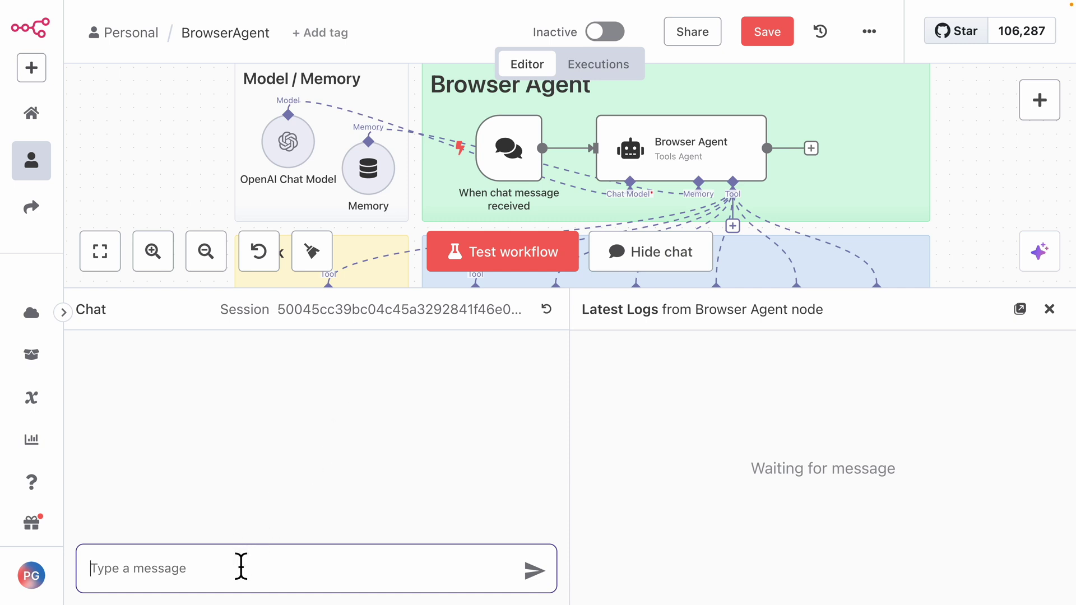
pyautogui.write('Find')
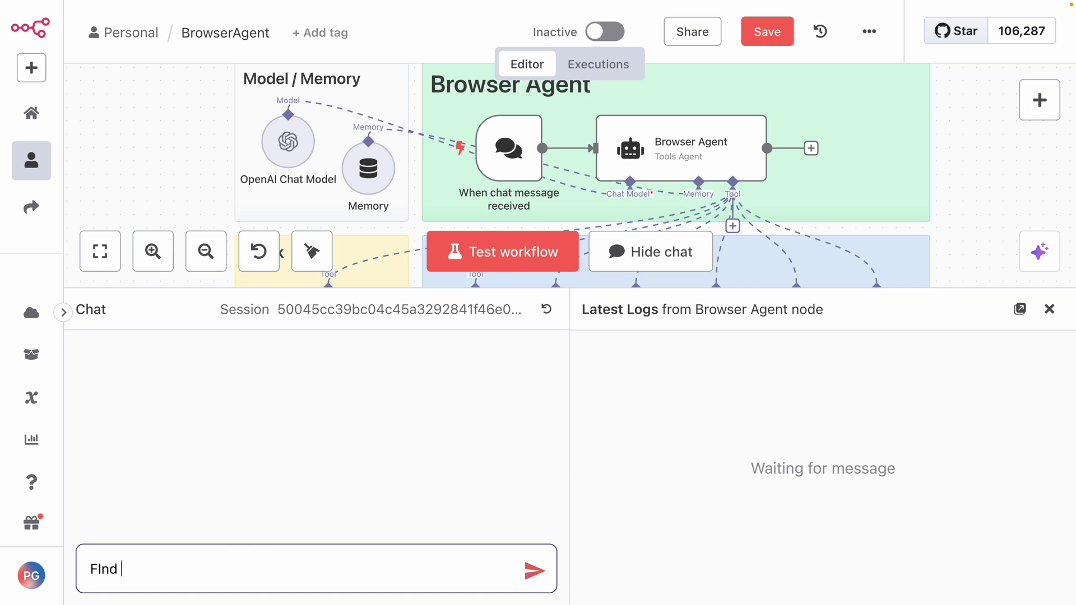
pyautogui.write('me an air purifier that has the highest ratings from home depot canada')
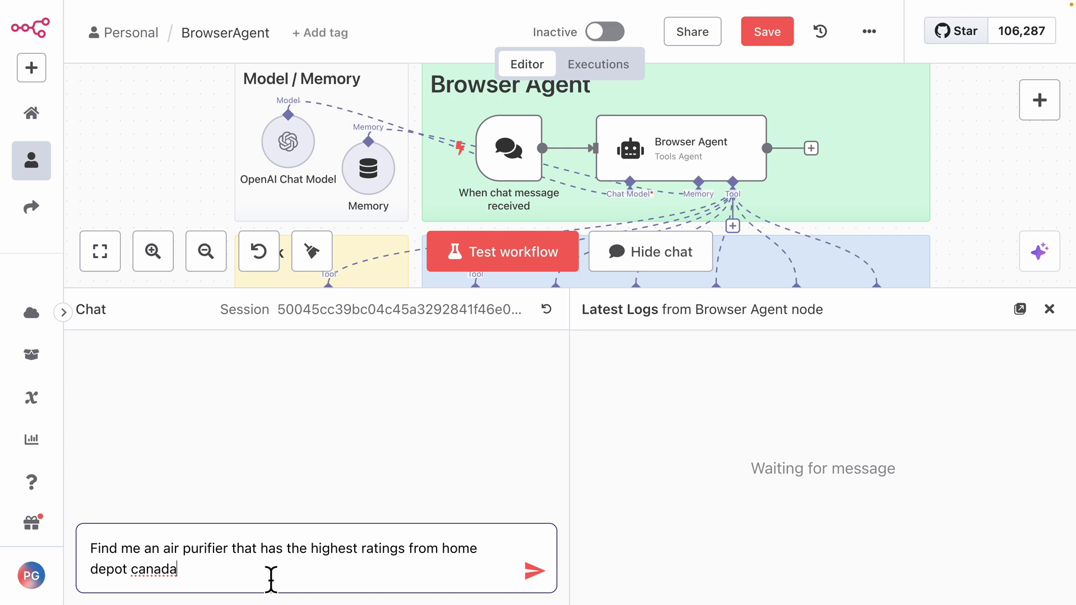
pyautogui.click(531, 572)
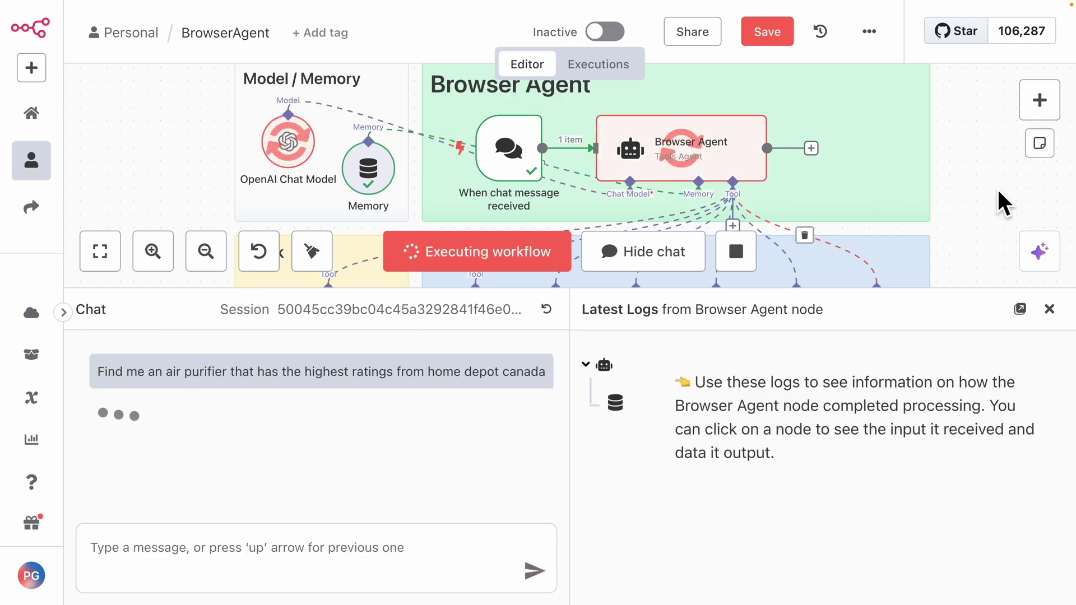
# Follow the running workflow's nodes, and select the whole Liveview URL in row 10 of the Browser Agent sheet
pyautogui.scroll(-4, 989, 163)
pyautogui.scroll(-5, 722, 196)
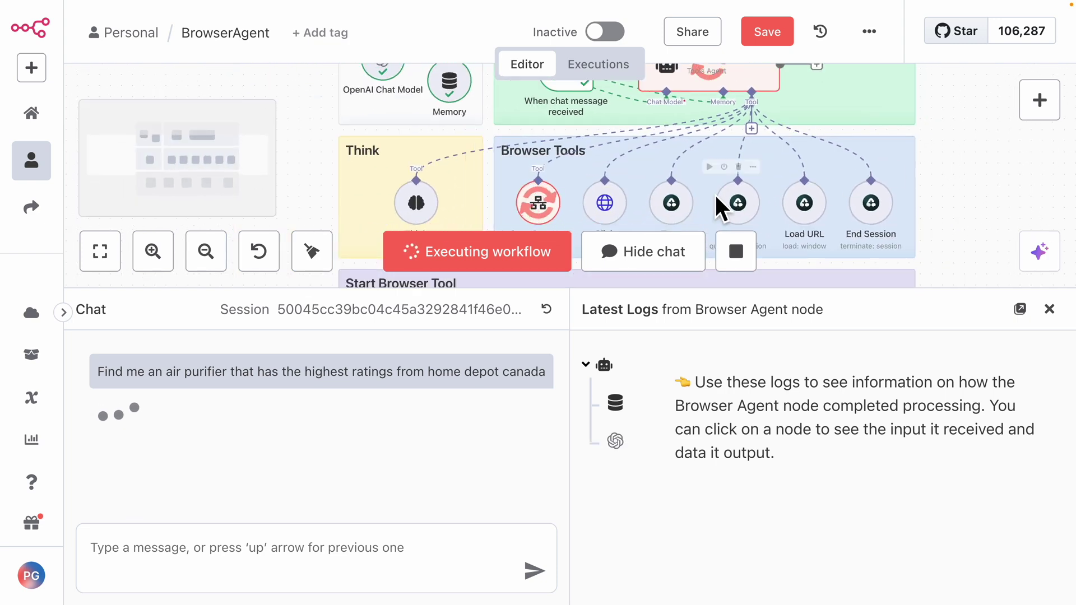
pyautogui.hotkey('ctrl', '-')
pyautogui.hotkey('ctrl', '-')
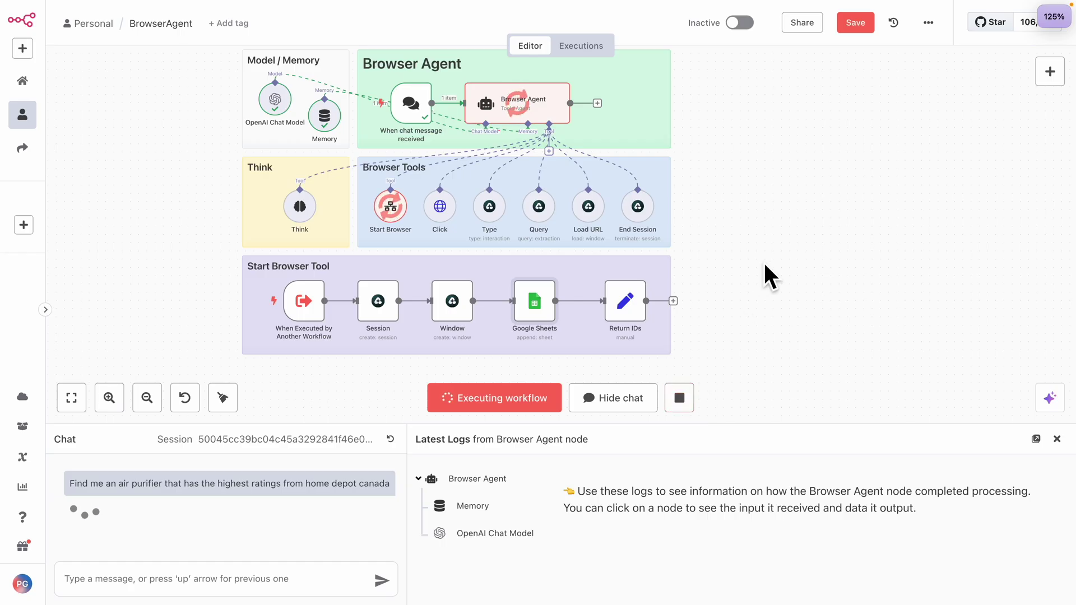
pyautogui.moveTo(764, 274); pyautogui.dragTo(836, 276)
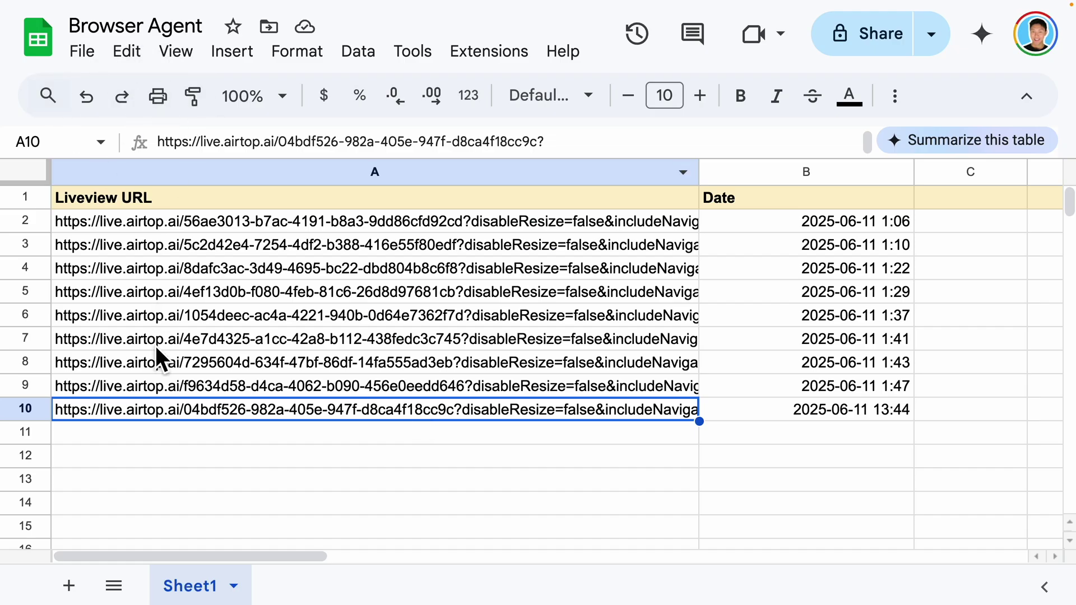
pyautogui.doubleClick(166, 421)
pyautogui.hotkey('ctrl', 'a')
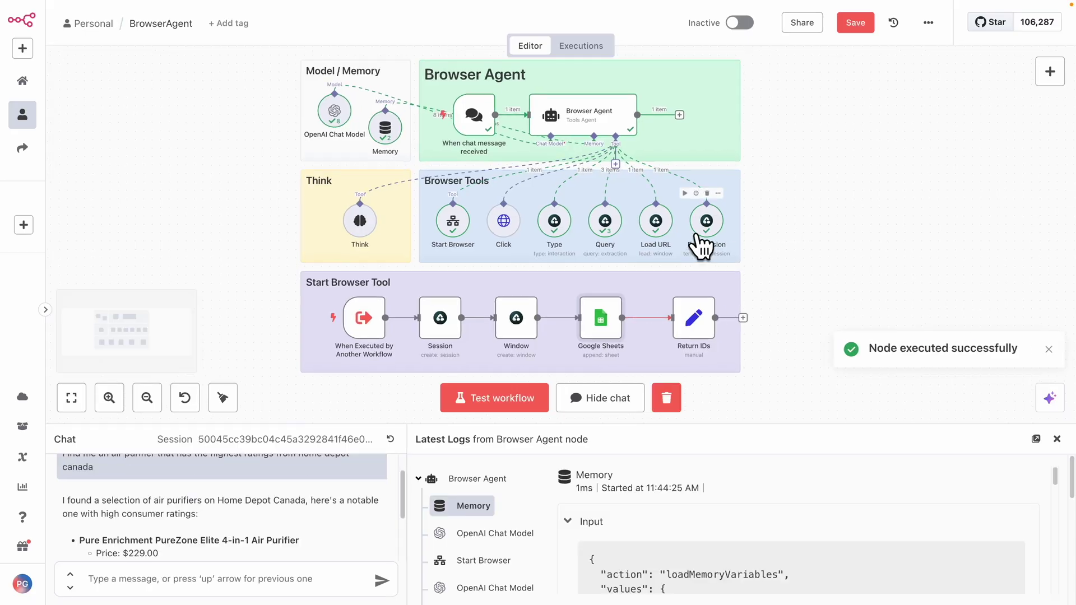
# Examine the executed tools in the Browser Tools section and read the agent's full air purifier reply in an enlarged chat
pyautogui.scroll(3, 701, 243)
pyautogui.moveTo(816, 235); pyautogui.dragTo(880, 233)
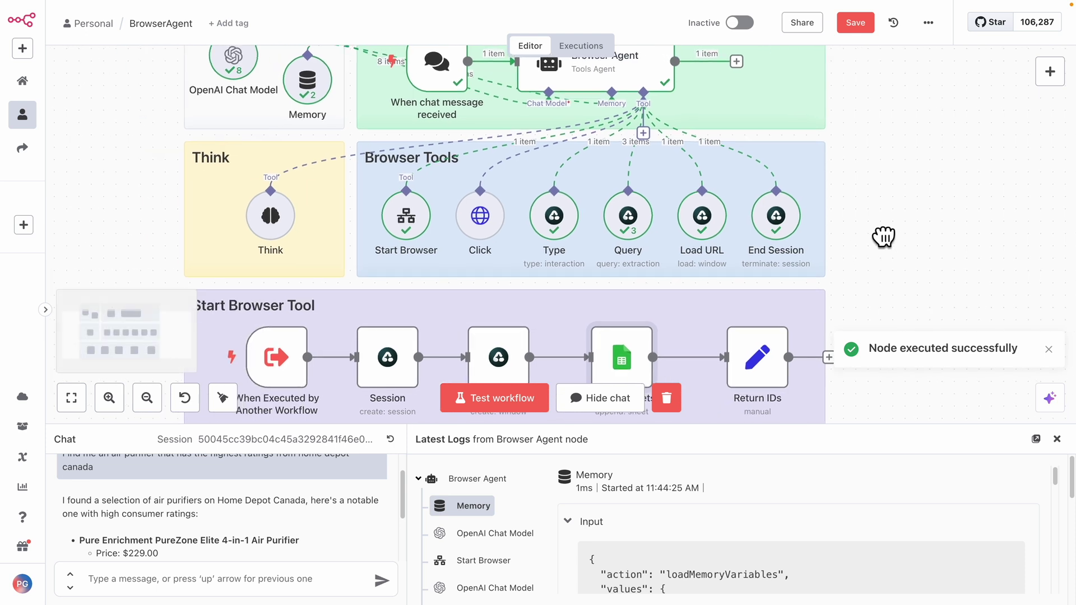
pyautogui.moveTo(398, 186)
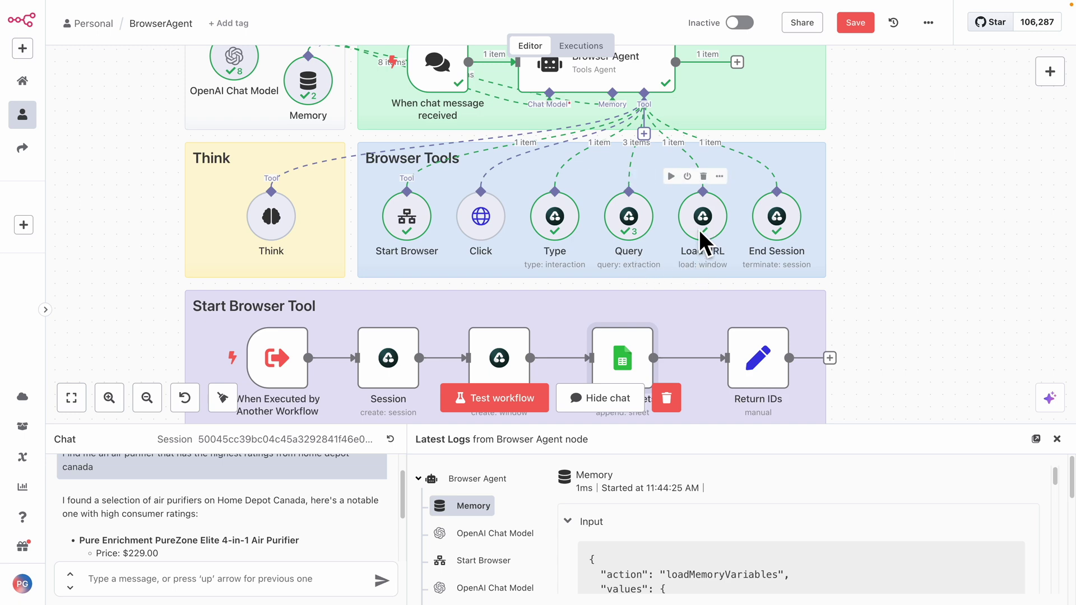
pyautogui.moveTo(376, 426); pyautogui.dragTo(432, 192)
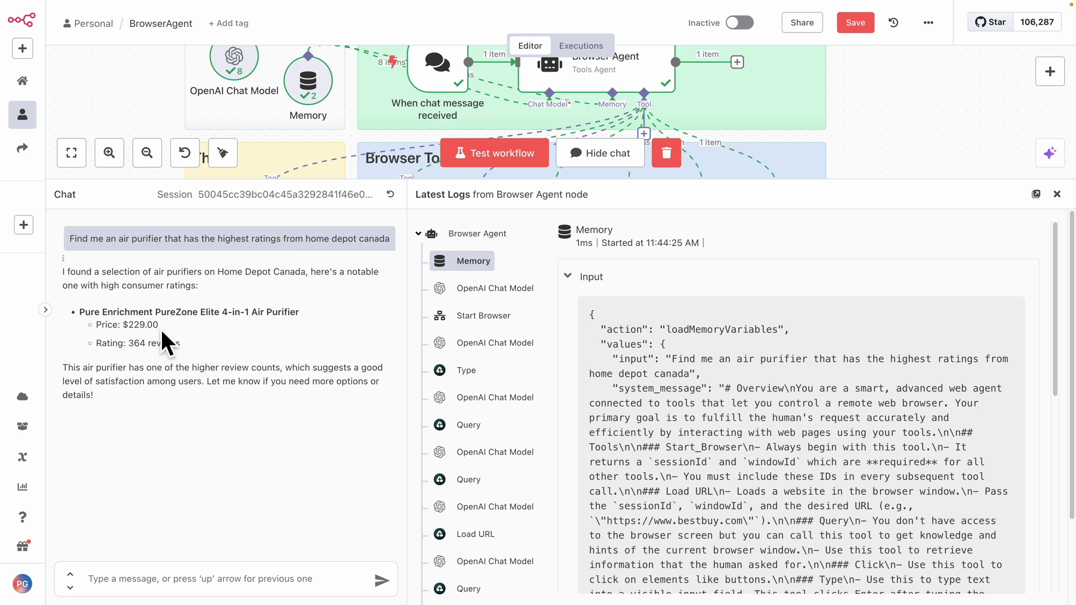
pyautogui.moveTo(118, 238); pyautogui.dragTo(162, 240)
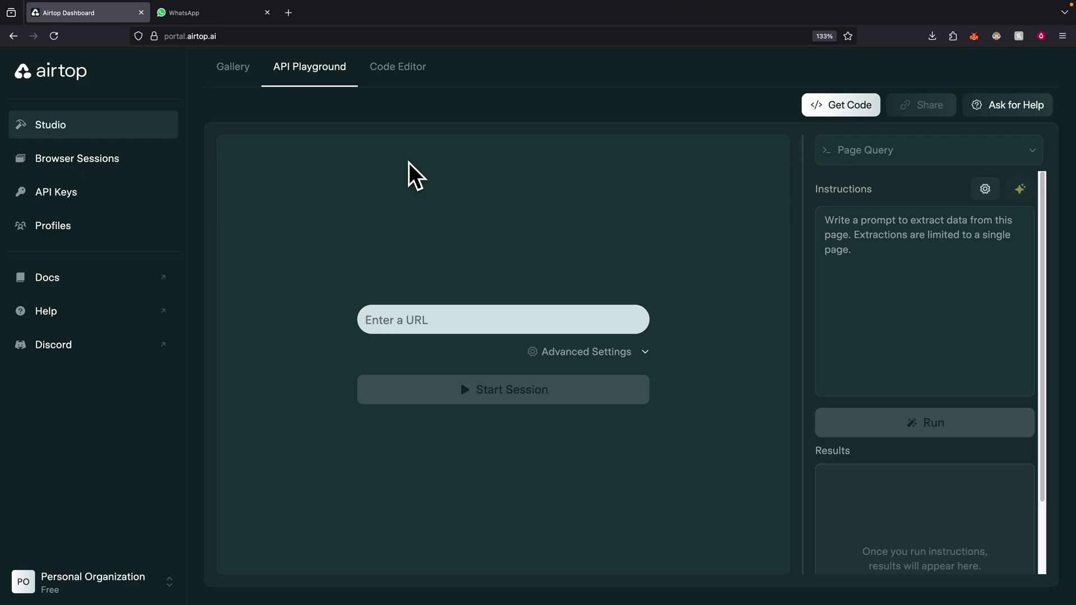
pyautogui.hotkey('ctrl', '+')
pyautogui.hotkey('ctrl', '+')
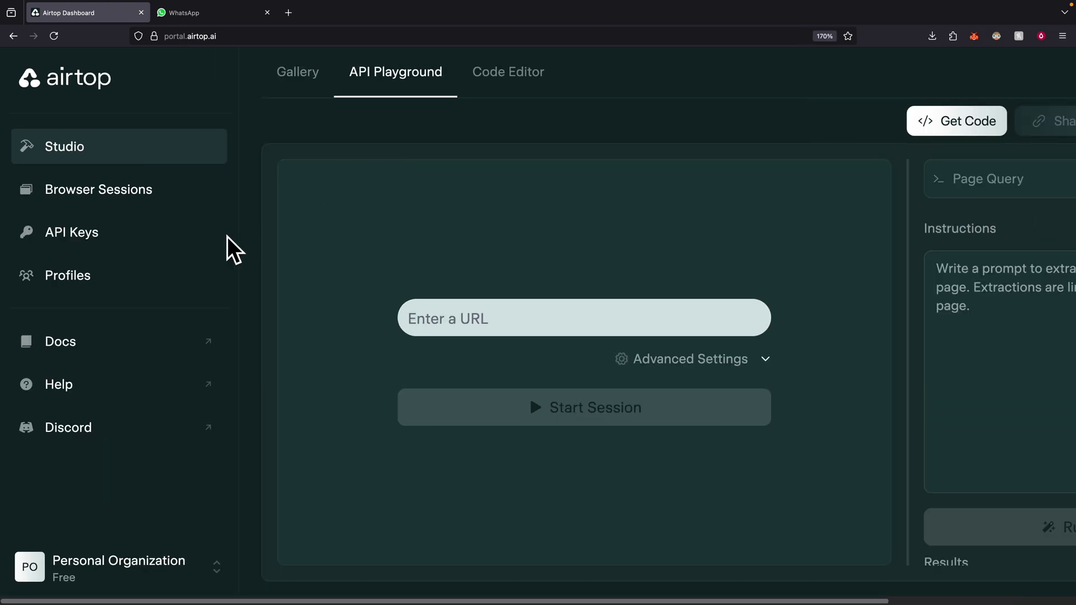
pyautogui.click(160, 288)
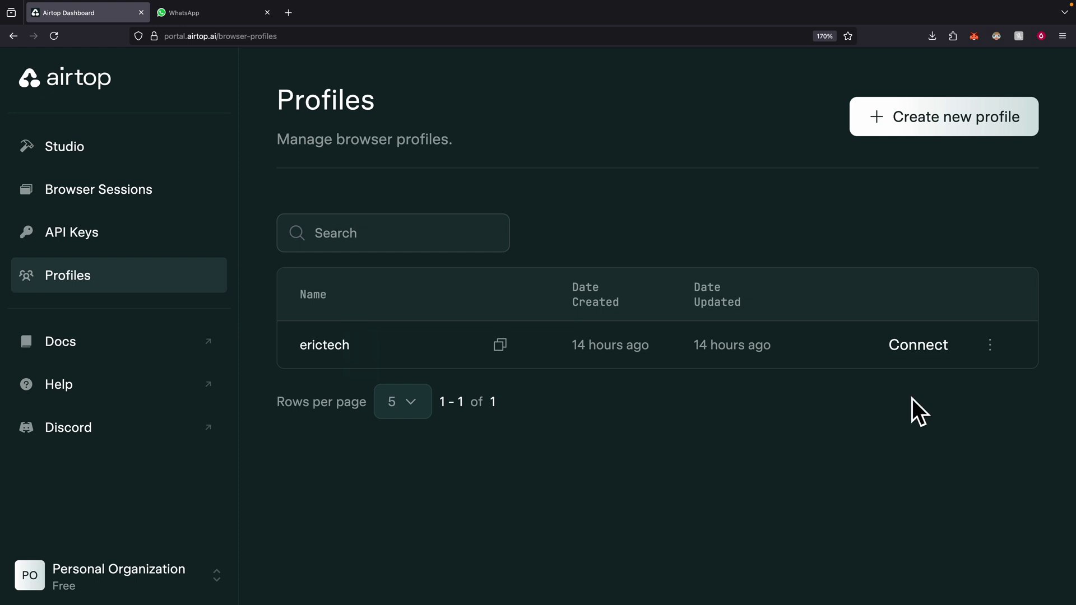
pyautogui.click(920, 352)
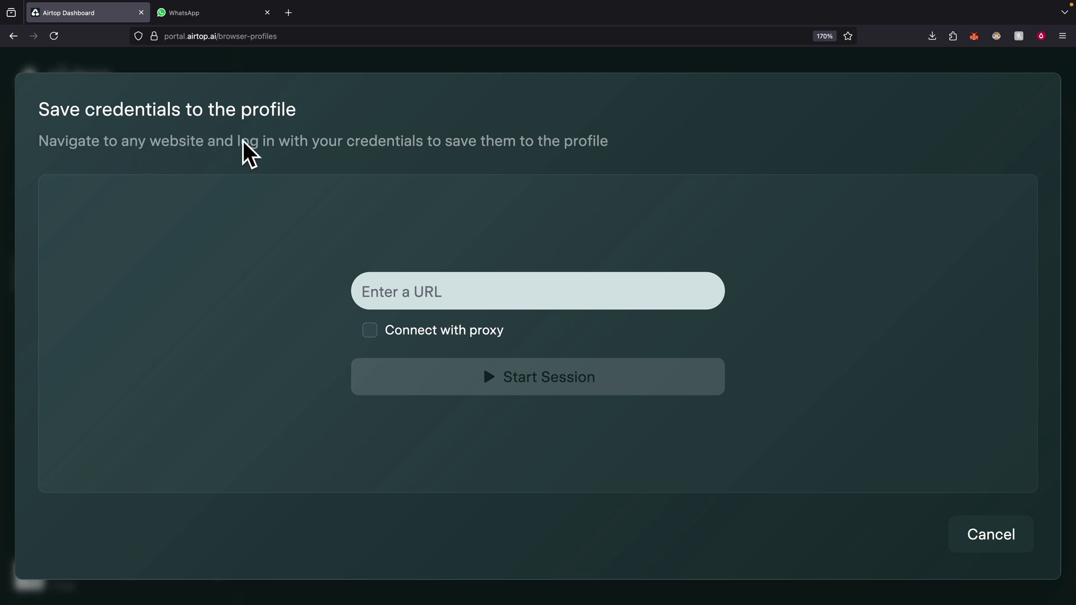
pyautogui.write('https://linkedin.com')
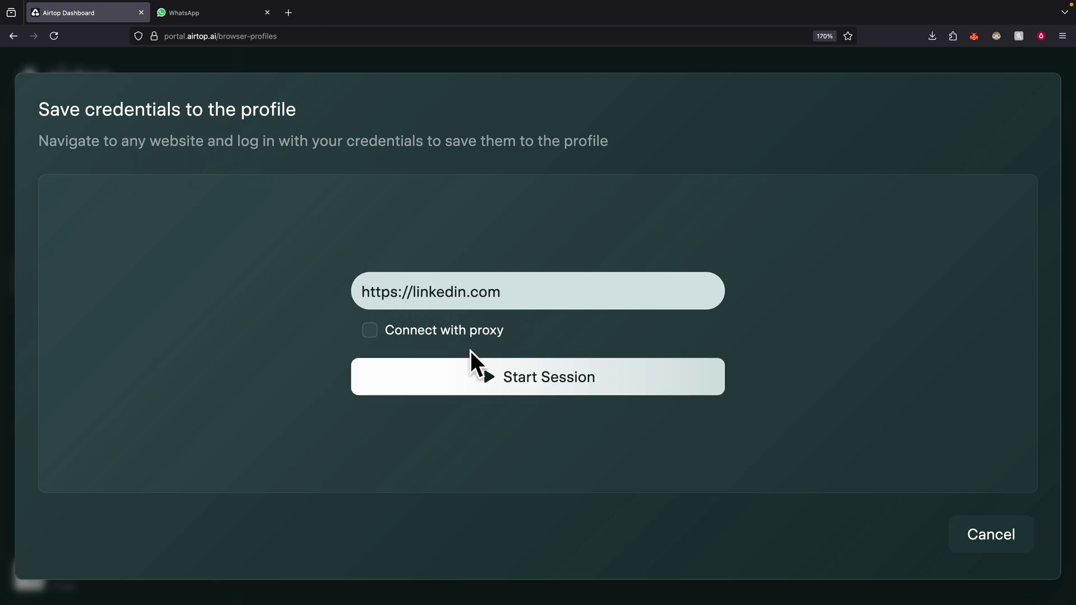
pyautogui.click(533, 379)
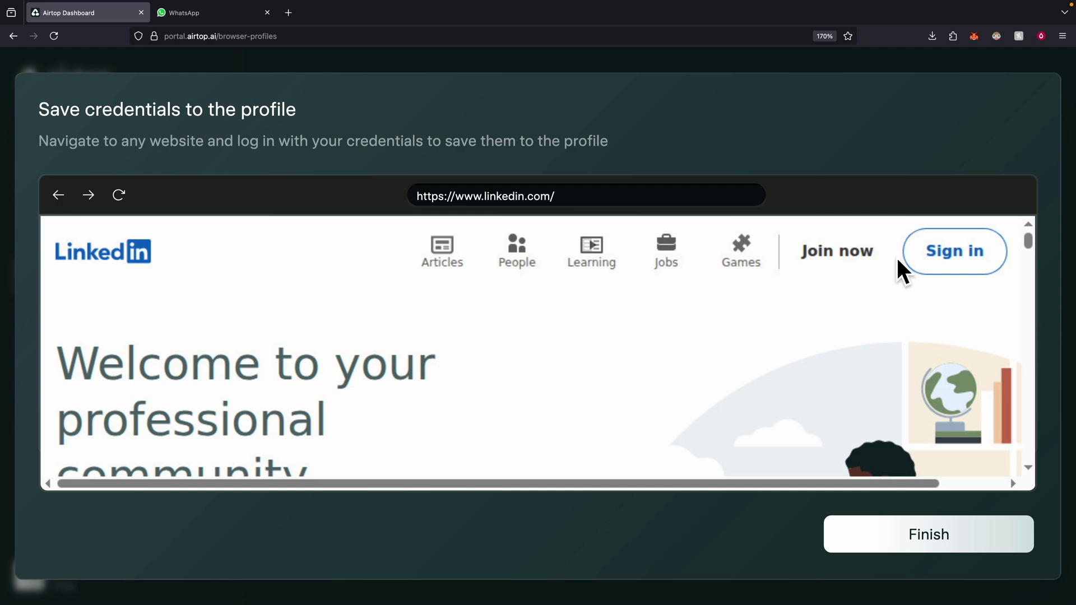
# Sign in to LinkedIn within the profile session and finish saving the login to the profile
pyautogui.click(953, 258)
pyautogui.scroll(-1, 569, 358)
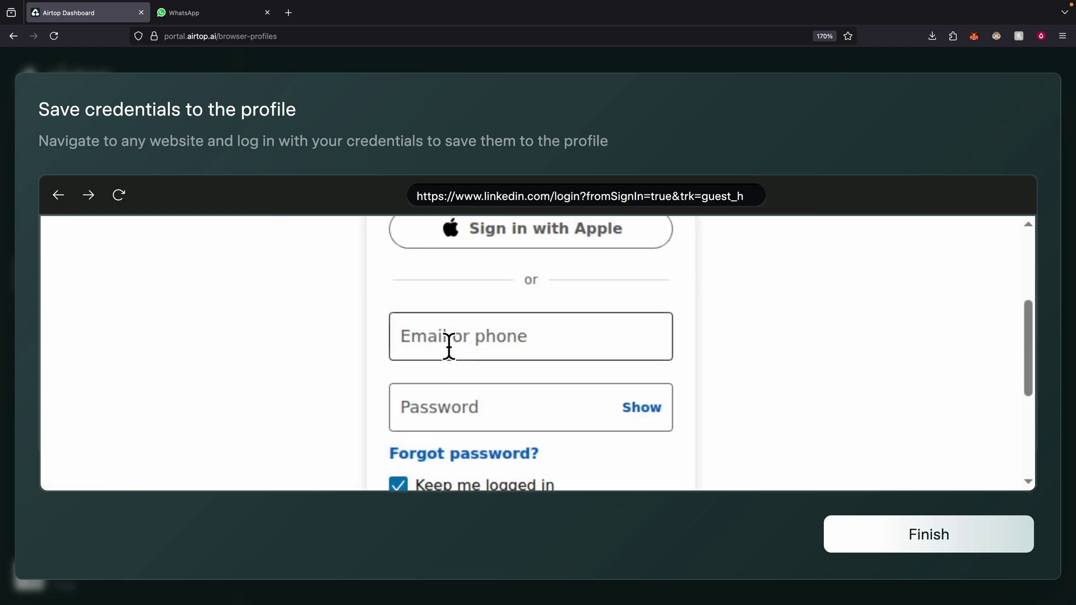
pyautogui.click(448, 340)
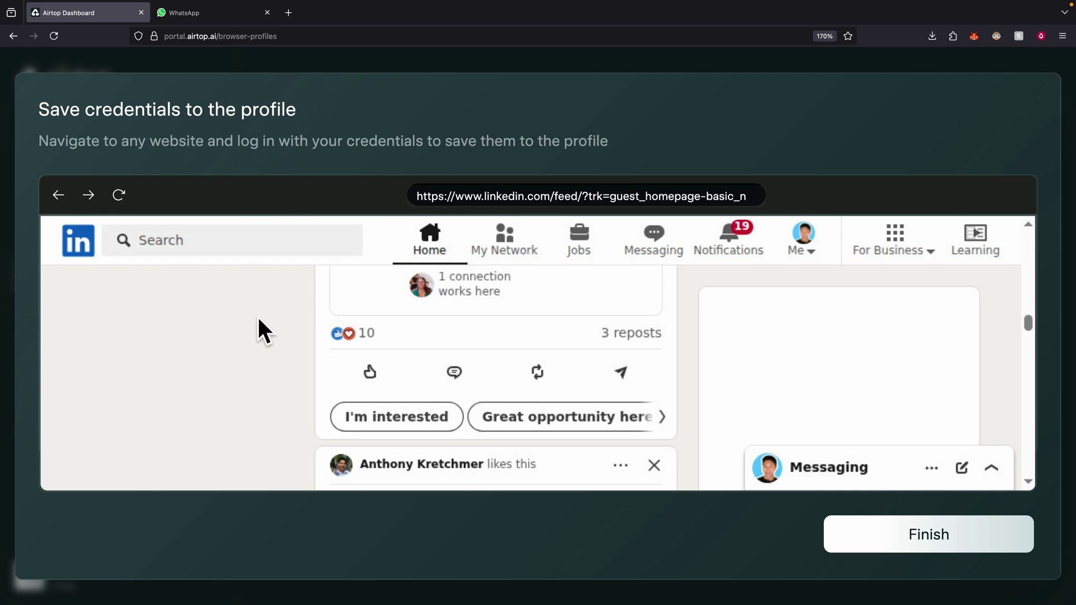
pyautogui.click(922, 543)
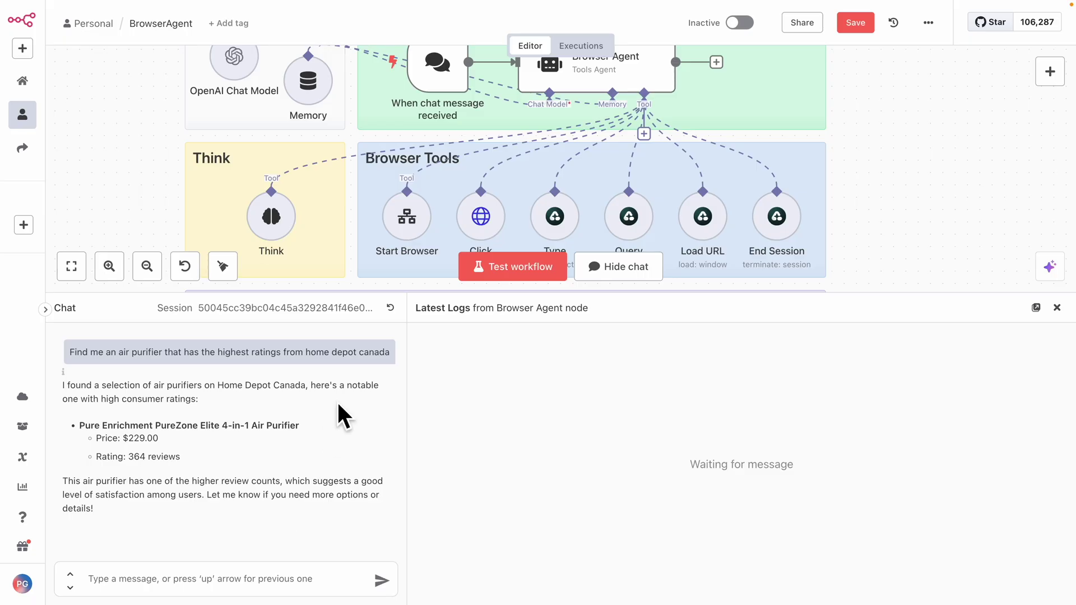
# Reset the n8n chat session and send "Navigate to my linkedin home page and like the first post"
pyautogui.click(390, 308)
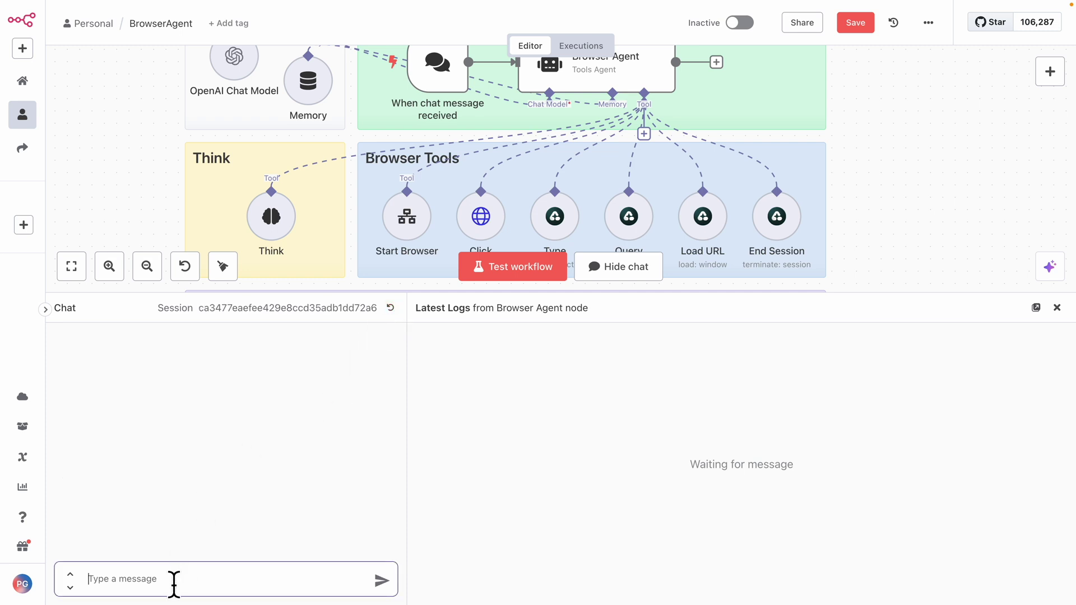
pyautogui.write('Navigate to my linkedin home page and like the first post')
pyautogui.press('Return')
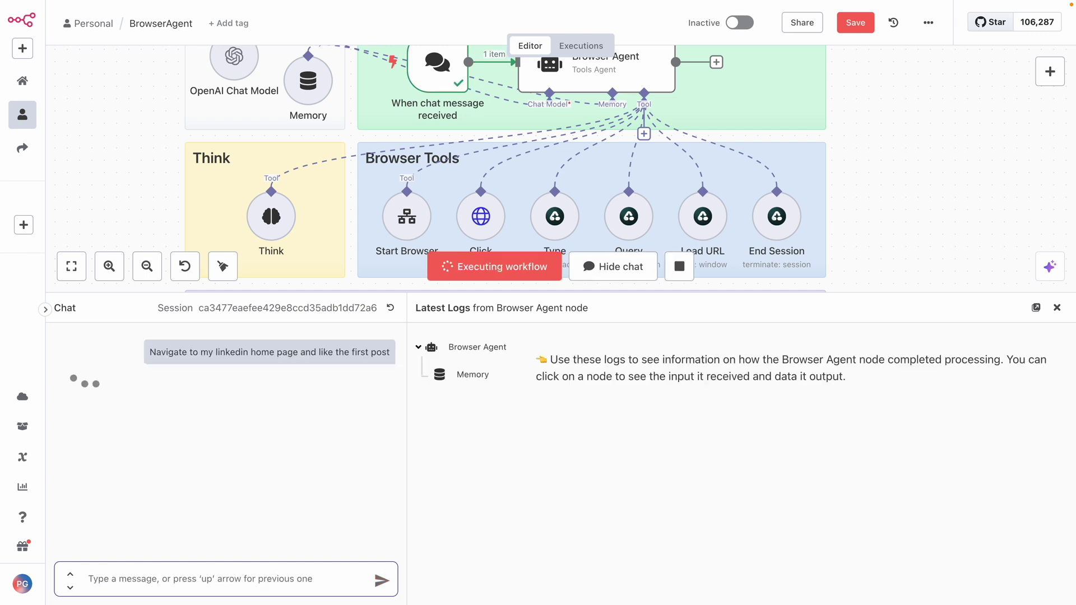
# Access the newest Liveview URL in the Browser Agent sheet and check the Like reaction on the LinkedIn feed's remote jobs post
pyautogui.scroll(-3, 866, 167)
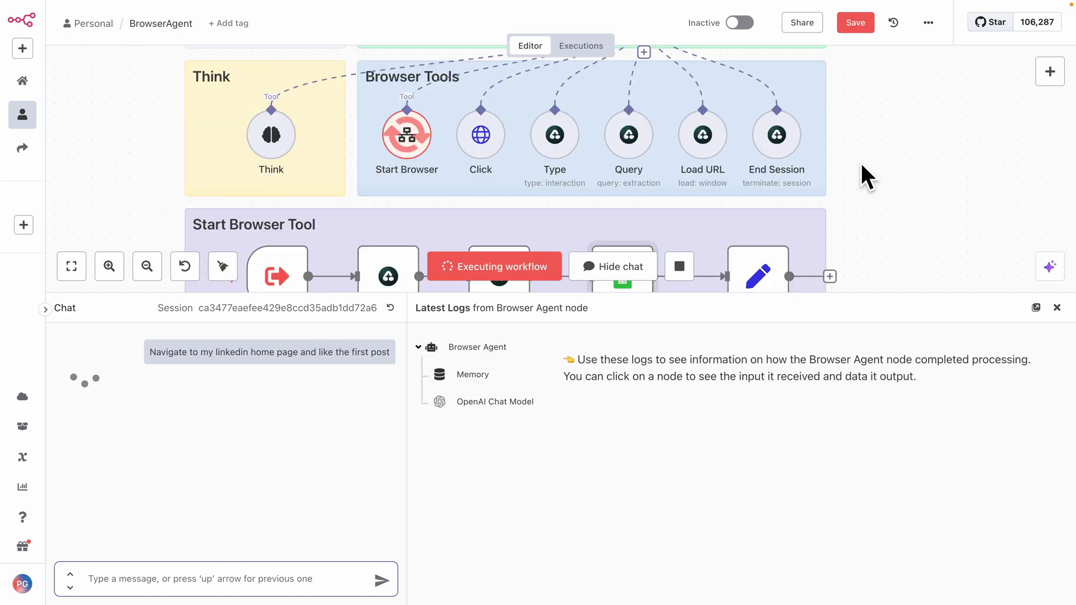
pyautogui.scroll(3, 846, 177)
pyautogui.hotkey('ctrl', '-')
pyautogui.hotkey('ctrl', '-')
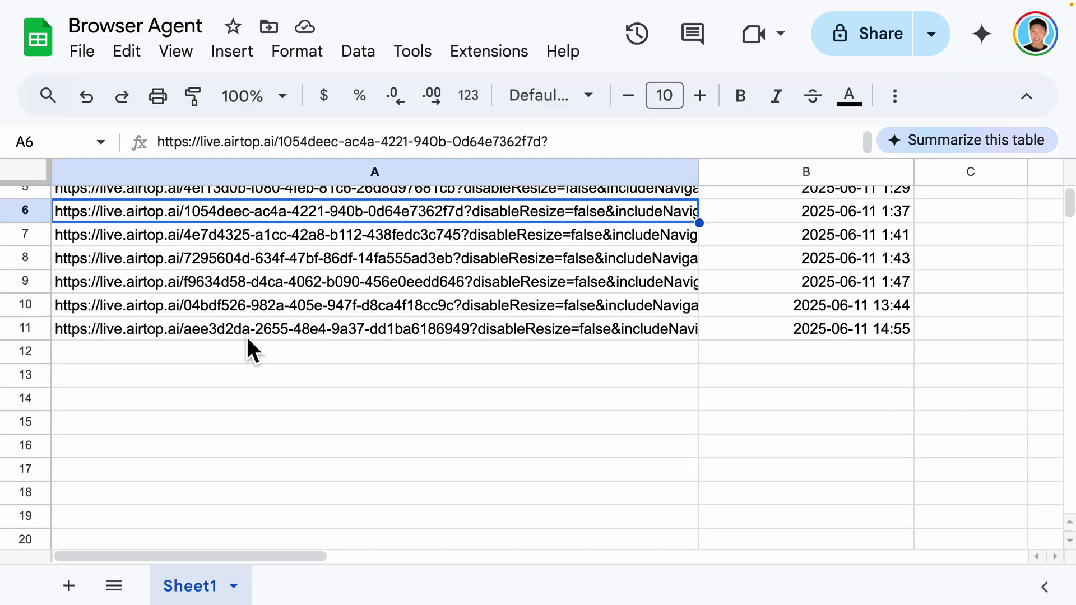
pyautogui.scroll(2, 247, 347)
pyautogui.doubleClick(188, 401)
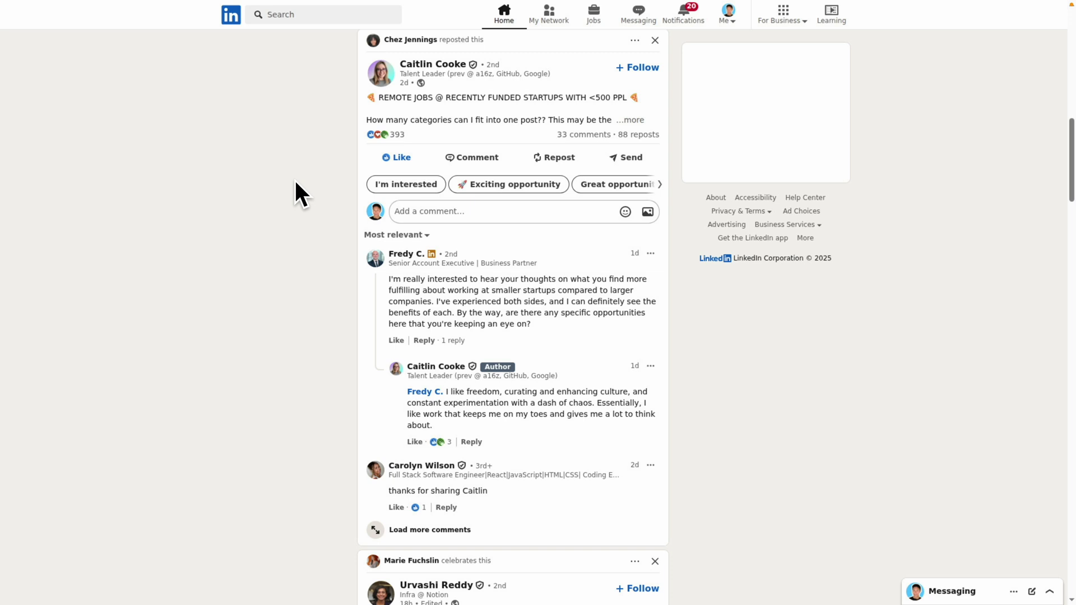
pyautogui.click(393, 159)
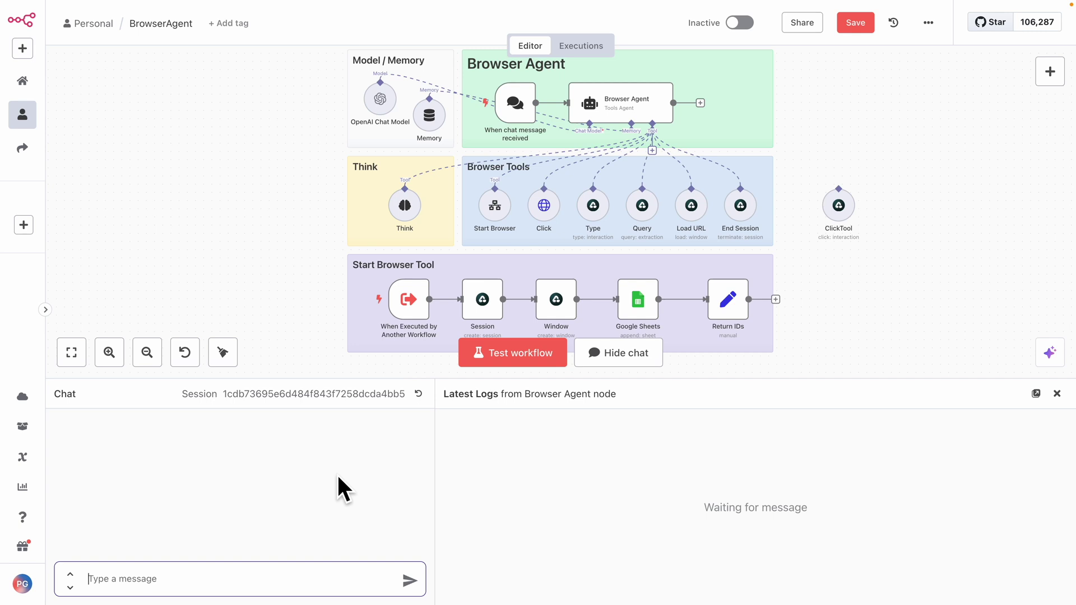
# Send the chat message "Use Linkedin easy apply to apply jobs related to "developer advocate" positions in canada."
pyautogui.write('Use Linkedin easy apply to apply jobs related to "developer advocate" positions in canada.')
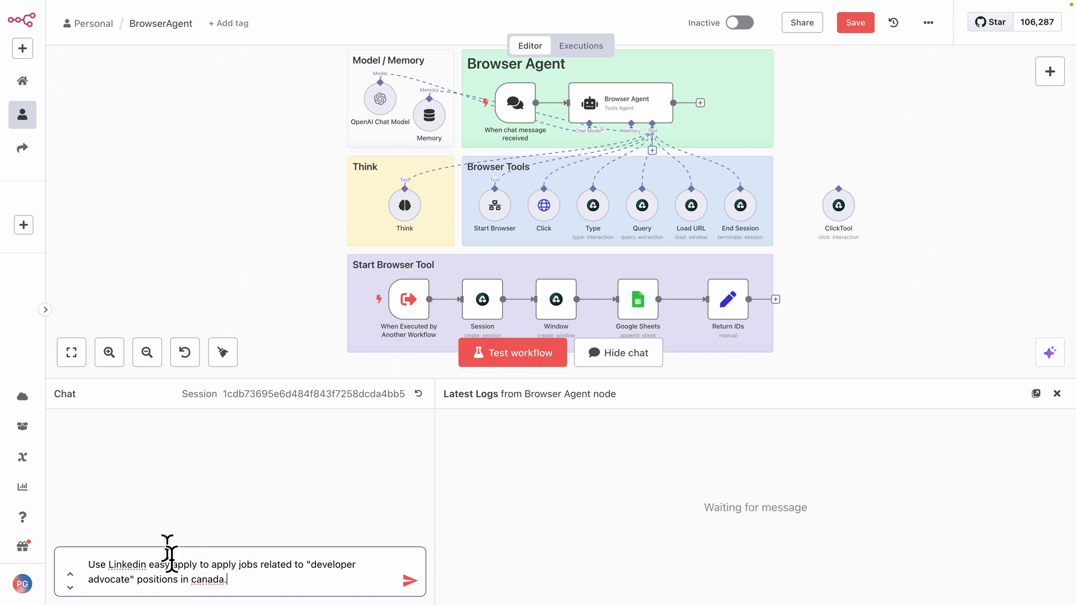
pyautogui.moveTo(150, 566); pyautogui.dragTo(199, 567)
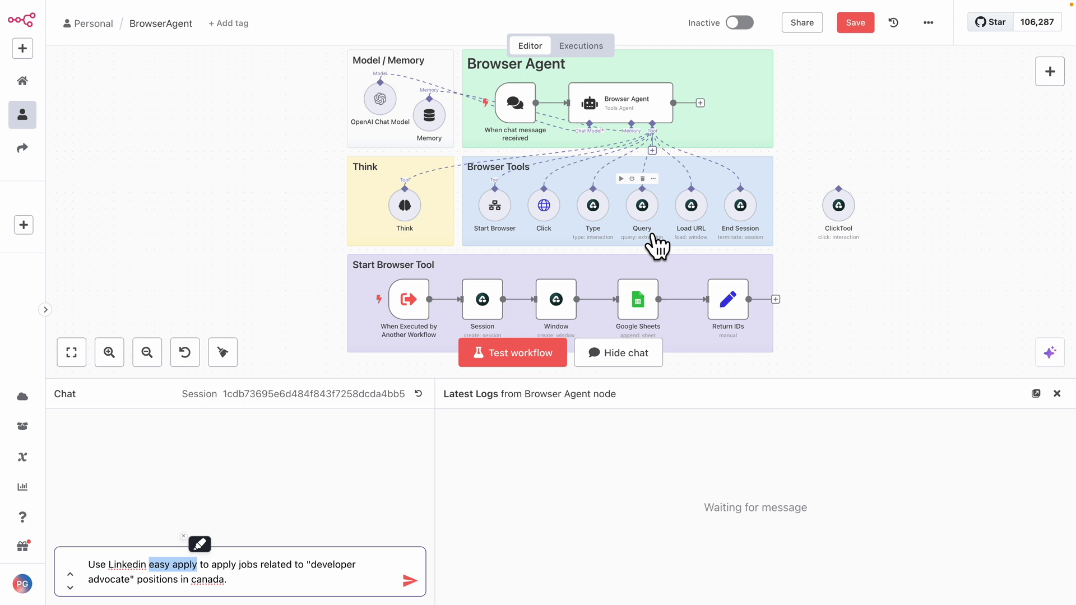
pyautogui.click(410, 581)
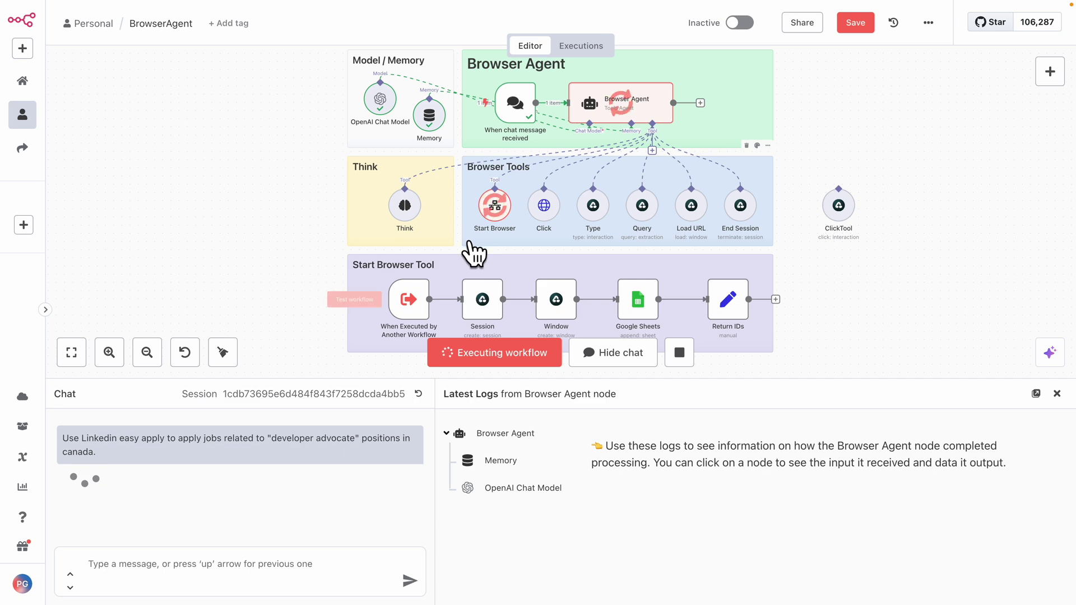
# Switch to the Browser Agent sheet and load the newest Liveview URL from cell A13 in a new browser tab
pyautogui.hotkey('ctrl', '-')
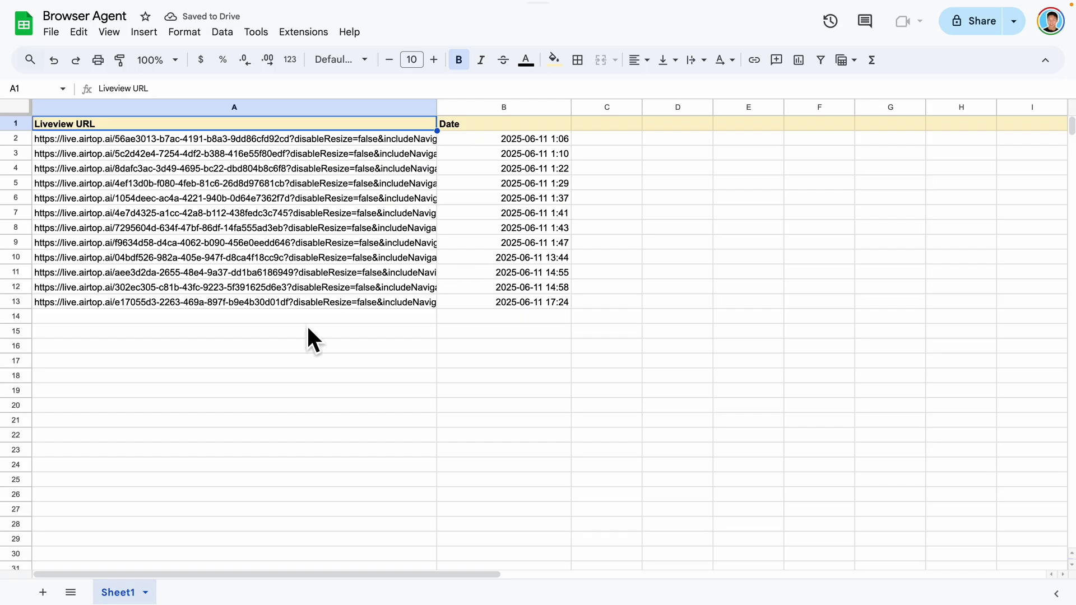
pyautogui.click(192, 330)
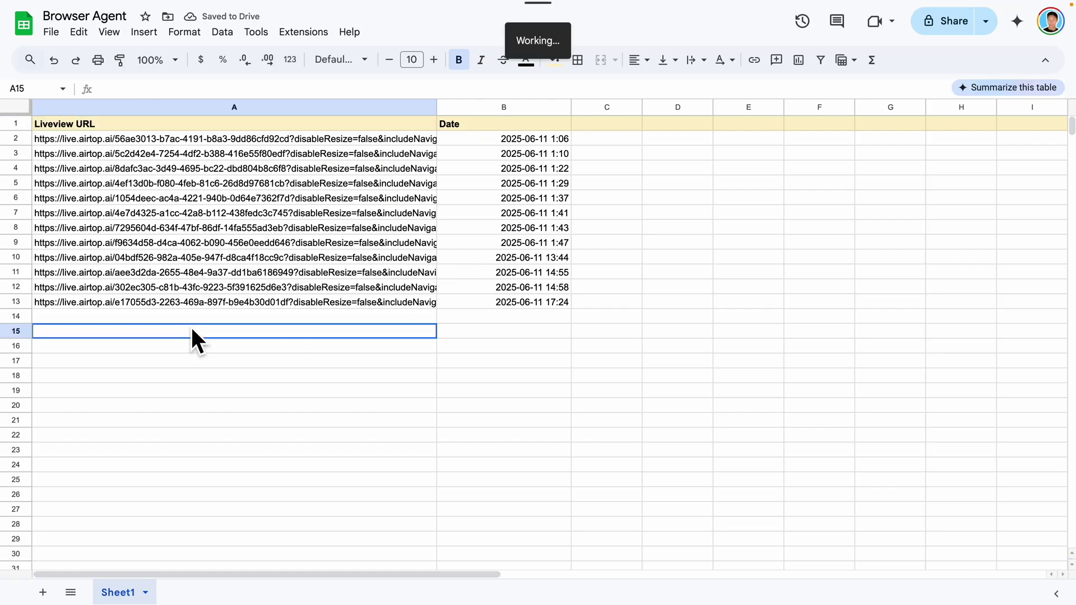
pyautogui.click(171, 304)
pyautogui.hotkey('ctrl', 'c')
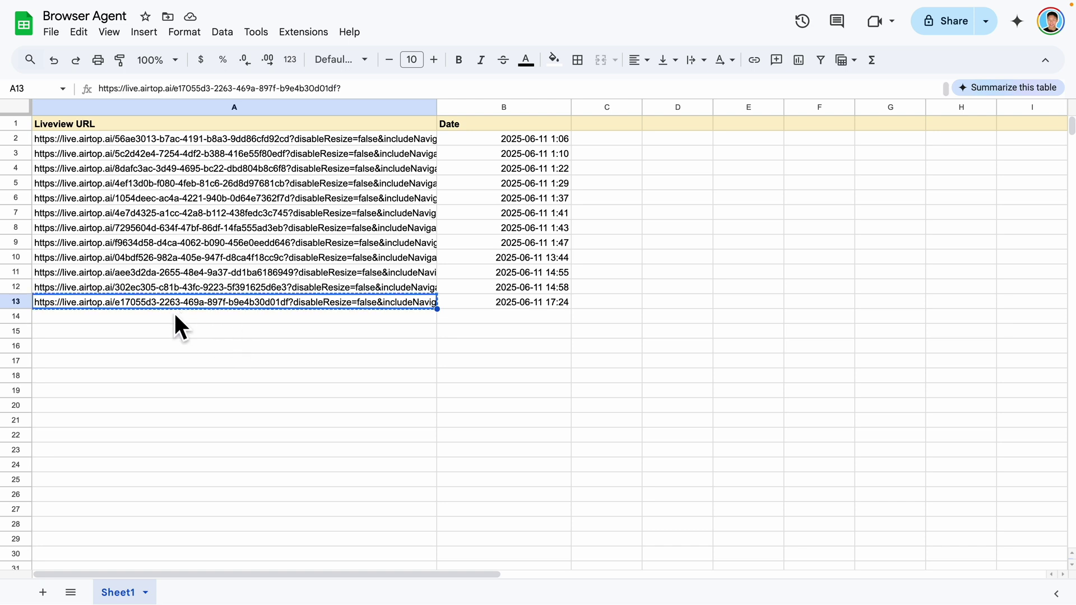
pyautogui.hotkey('ctrl', 't')
pyautogui.hotkey('ctrl', 'v')
pyautogui.press('Return')
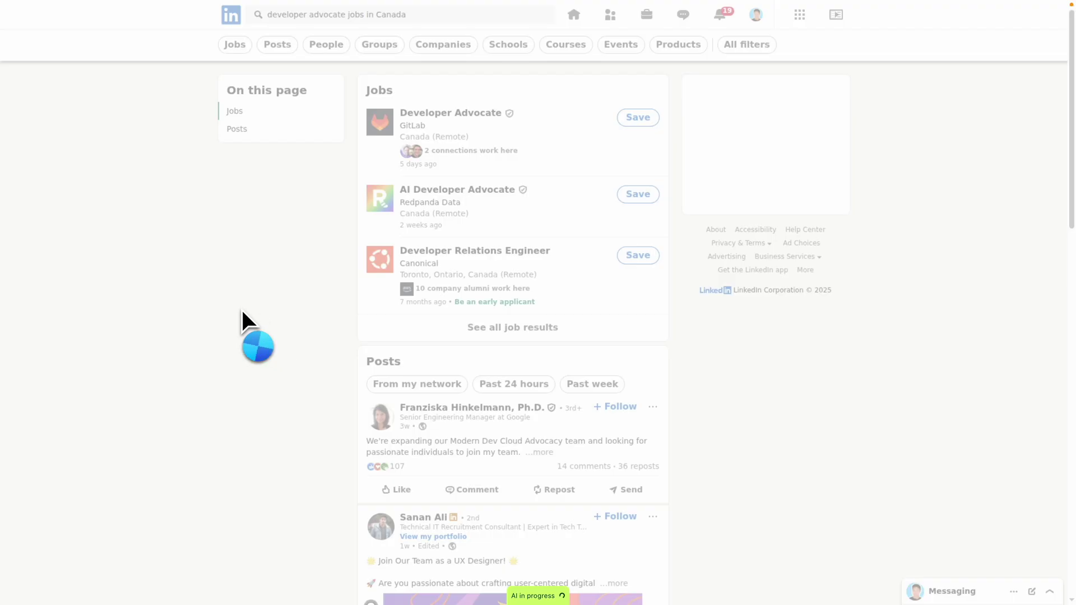
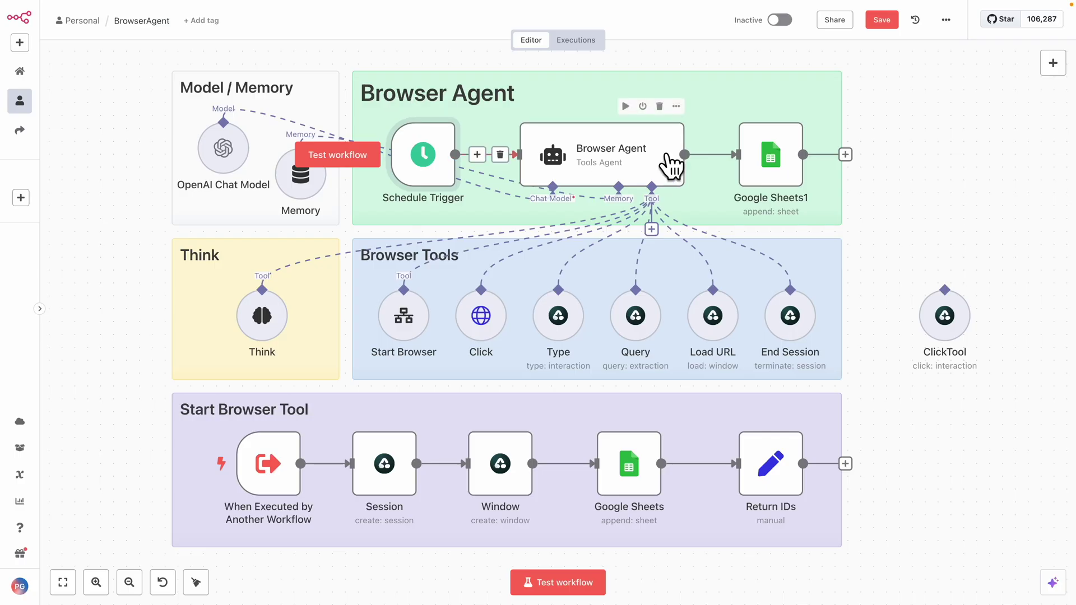
# Fill the Browser Agent node's user prompt with instructions to apply to the first 2 'Developer Advocate' Easy Apply jobs in 'Canada' from the 'Past week'
pyautogui.click(636, 171)
pyautogui.doubleClick(636, 171)
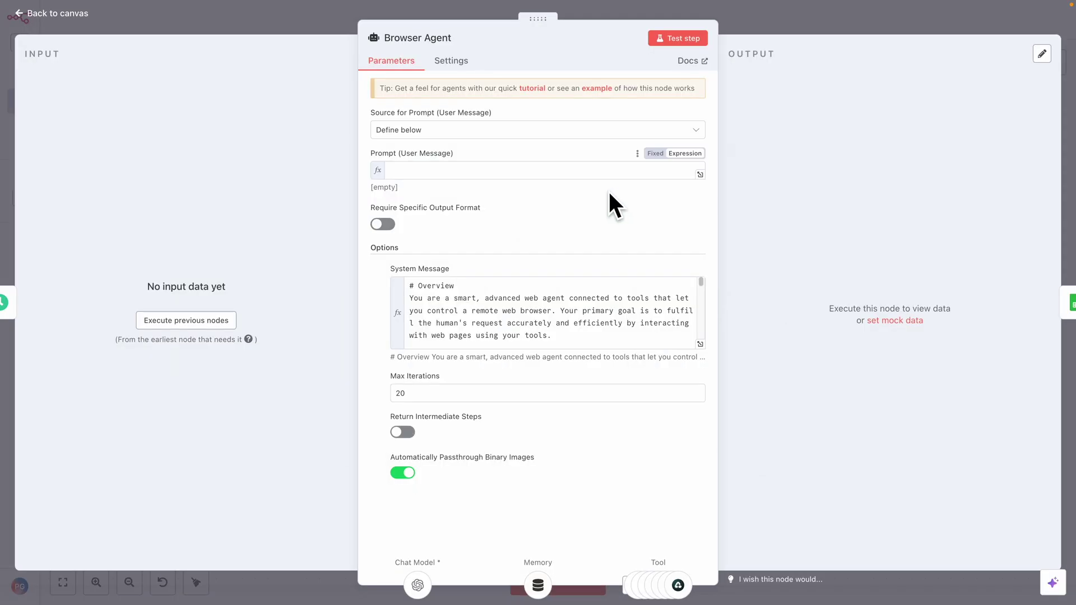
pyautogui.click(403, 177)
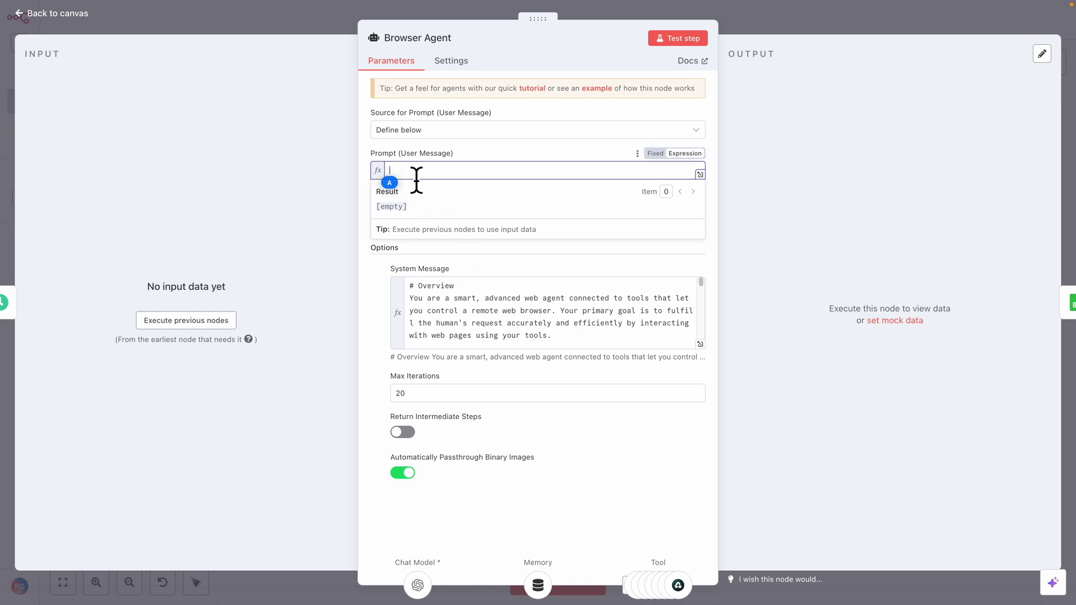
pyautogui.click(459, 181)
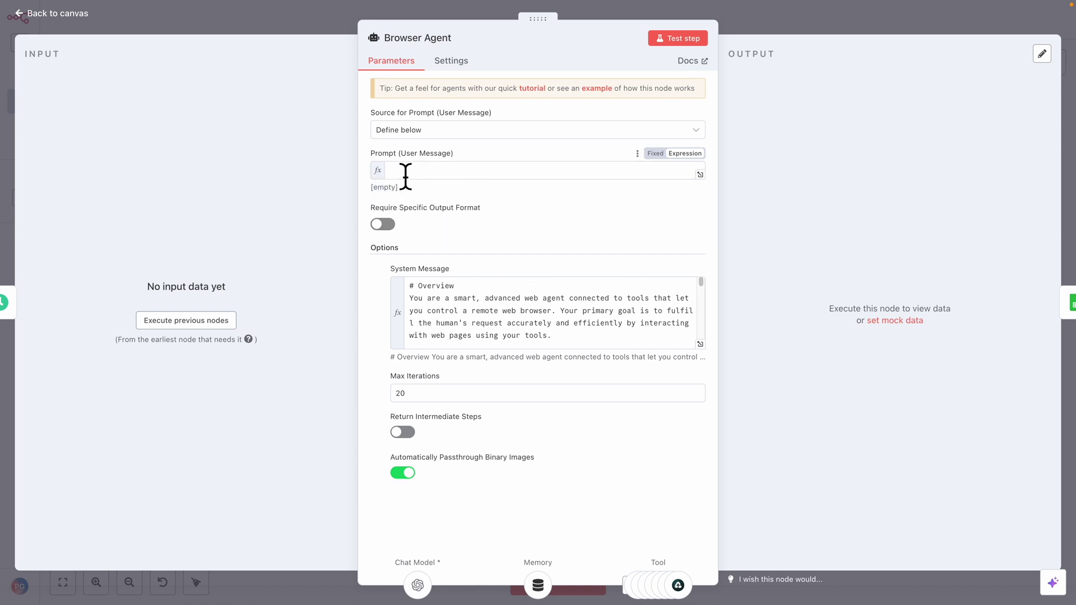
pyautogui.click(532, 178)
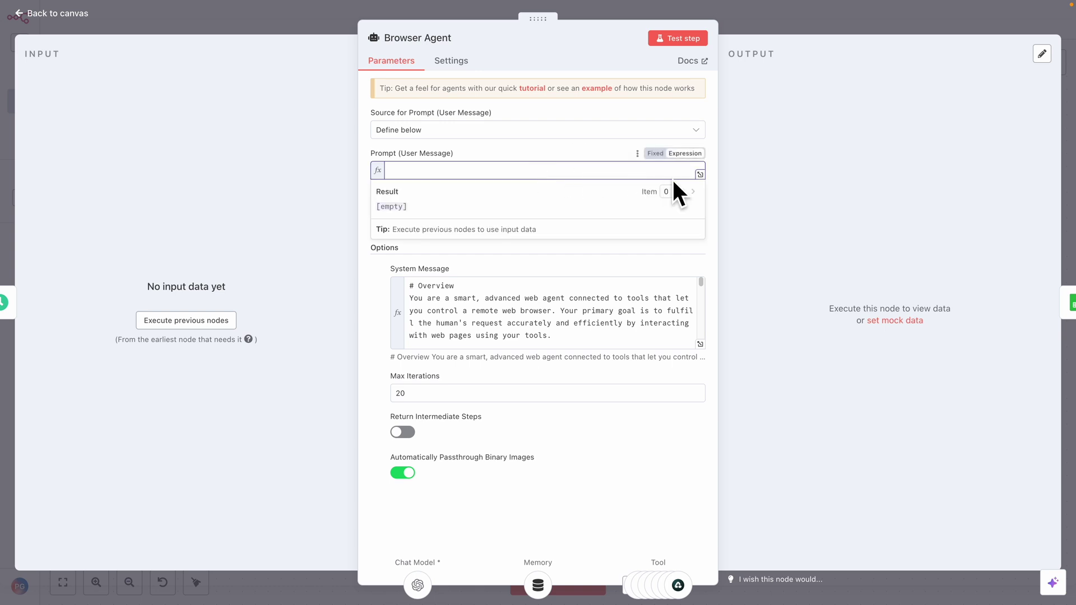
pyautogui.write('"Log into my LinkedIn profile. Search for \'Developer Advocate\' jobs in \'Canada\' that were posted in the \'Past week\'. Filter for jobs that have the \'Easy Apply\' feature. Apply to the first 2 jobs that match these criteria. When prompted, use my most recent resume and default answers."')
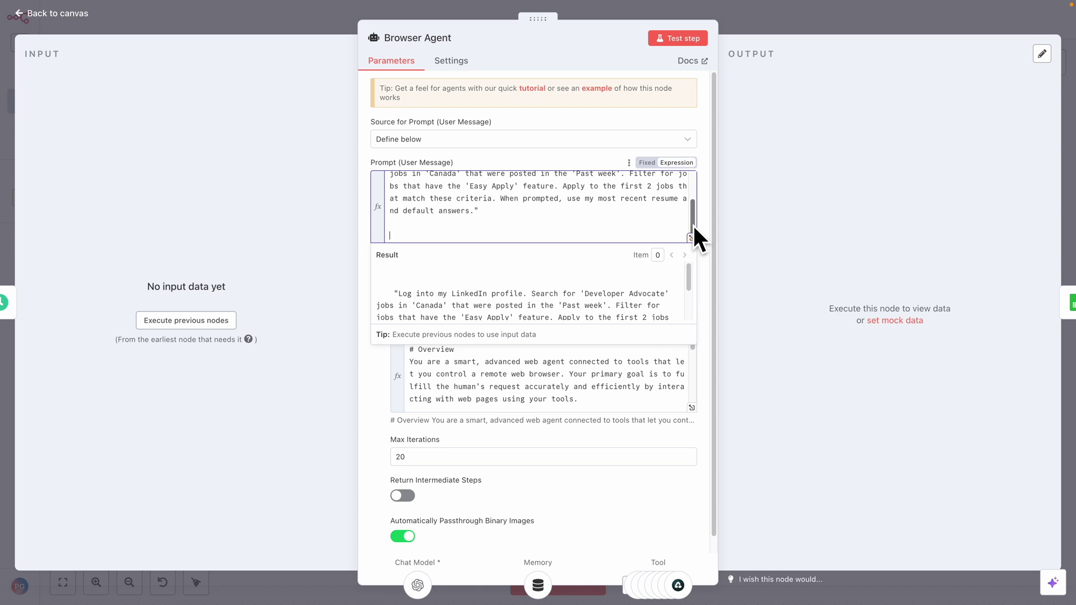
# Remove the surrounding quotation marks and blank space from the Browser Agent prompt, and return to the canvas
pyautogui.press('BackSpace')
pyautogui.press('BackSpace')
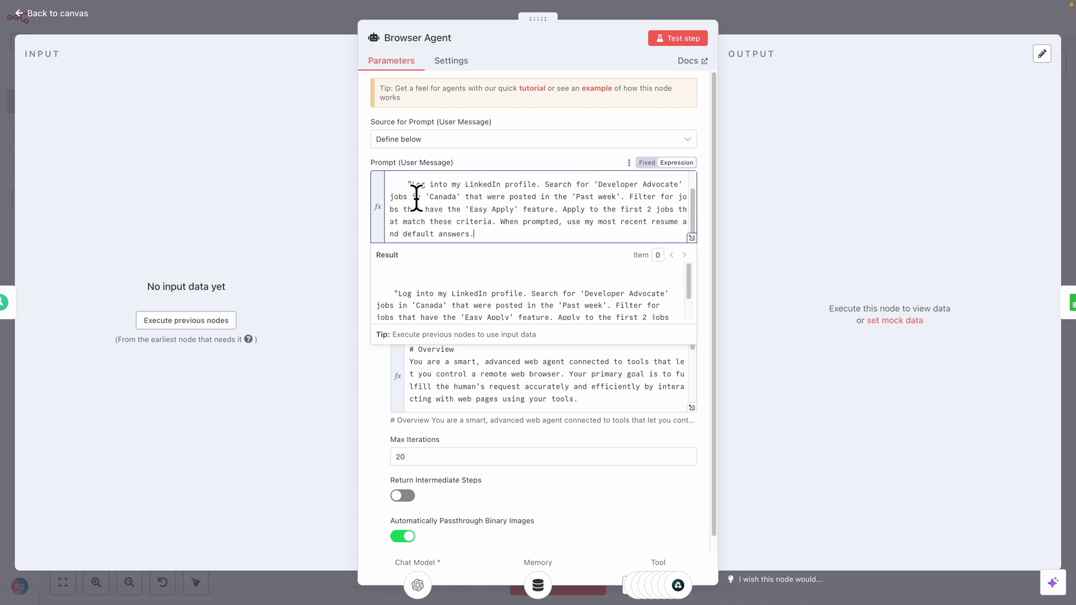
pyautogui.hotkey('ctrl', 'Home')
pyautogui.press('Delete')
pyautogui.press('Delete')
pyautogui.press('Delete')
pyautogui.press('Delete')
pyautogui.press('Delete')
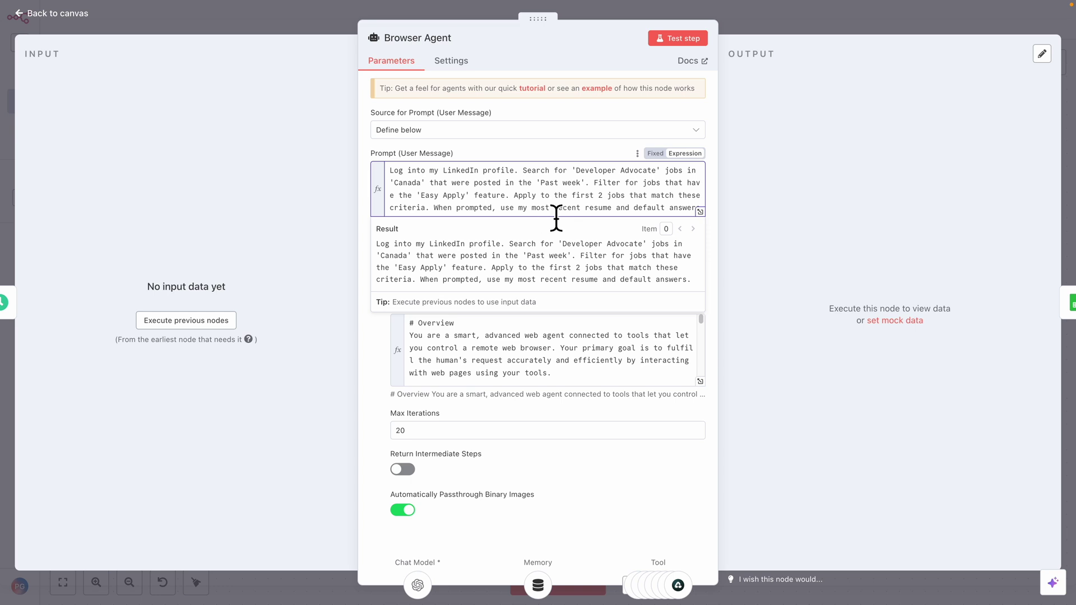
pyautogui.click(715, 212)
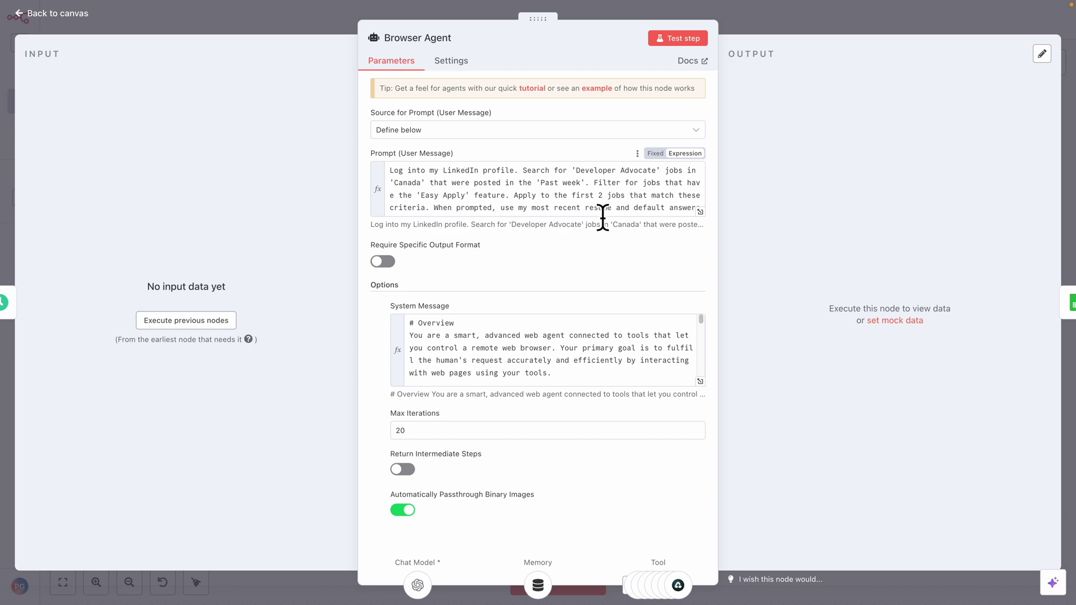
pyautogui.click(779, 26)
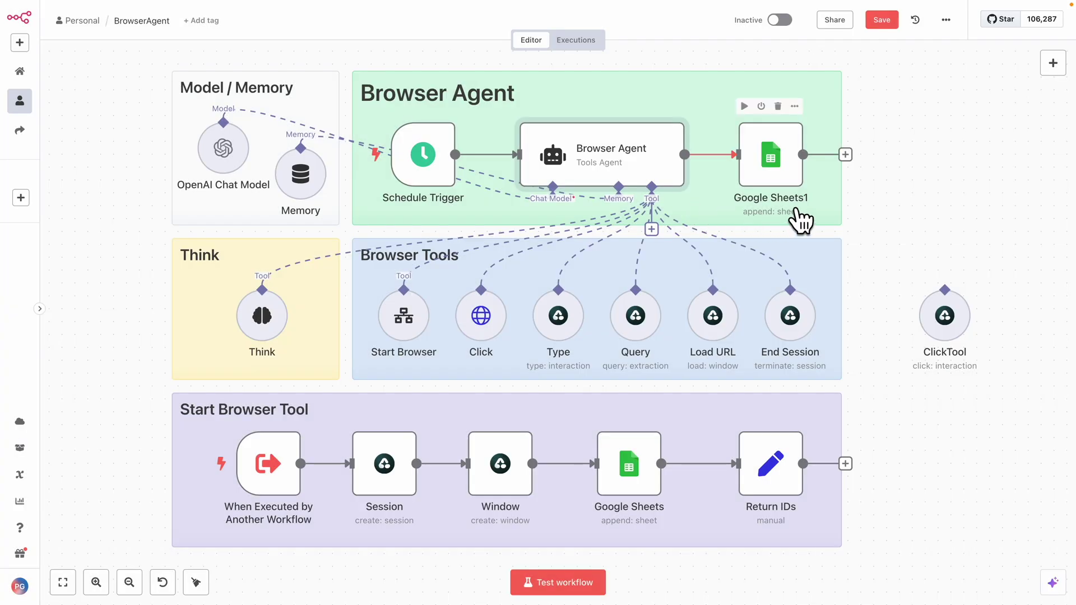